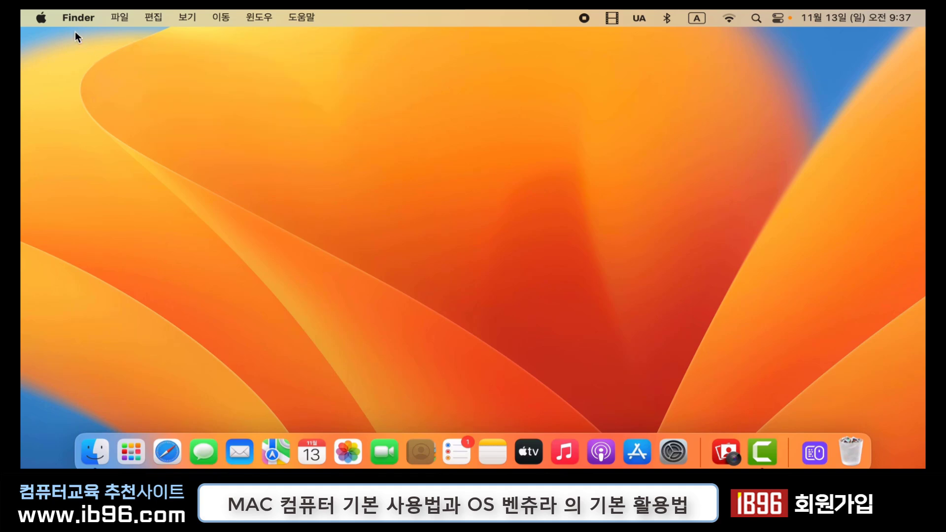
# - Turn on showing hard disks on the desktop in the general Finder settings
pyautogui.click(76, 17)
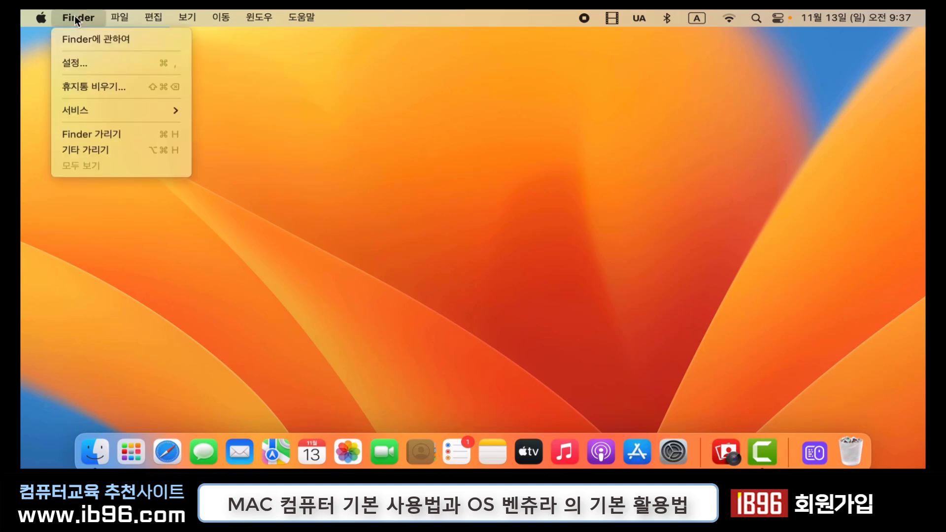
pyautogui.click(93, 66)
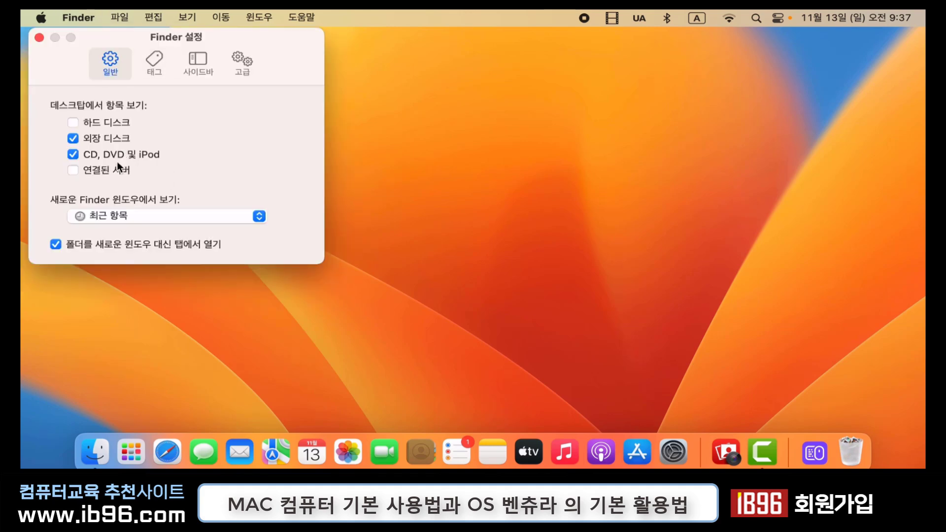
pyautogui.click(73, 122)
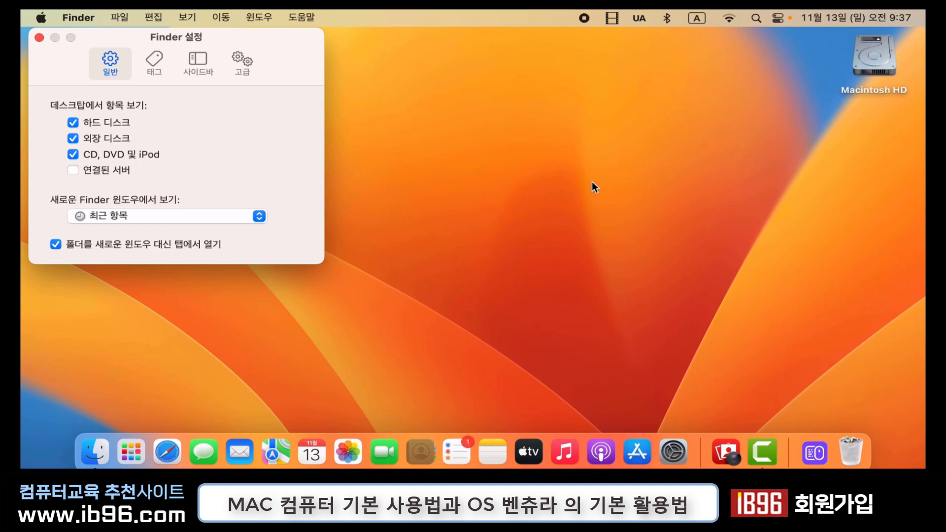
# - Open the Macintosh HD drive and look over its applications, system and users folders
pyautogui.doubleClick(873, 62)
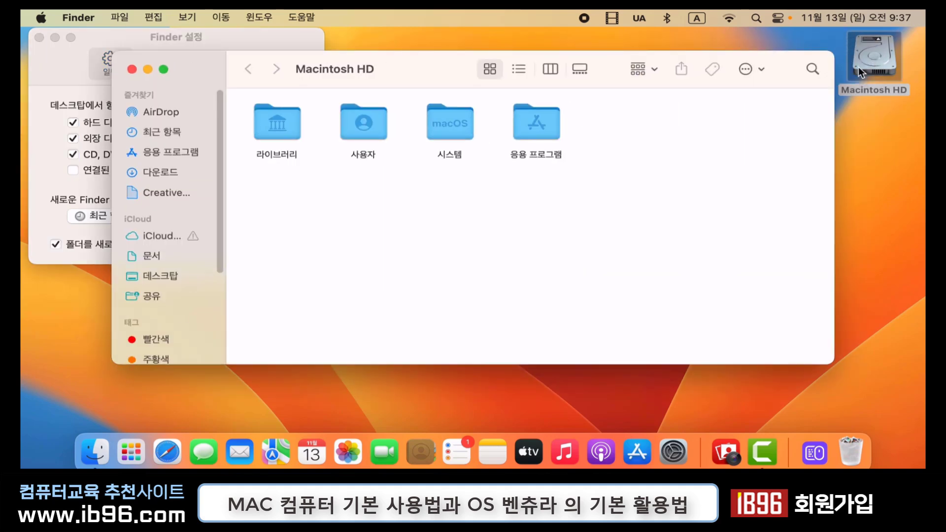
pyautogui.click(547, 145)
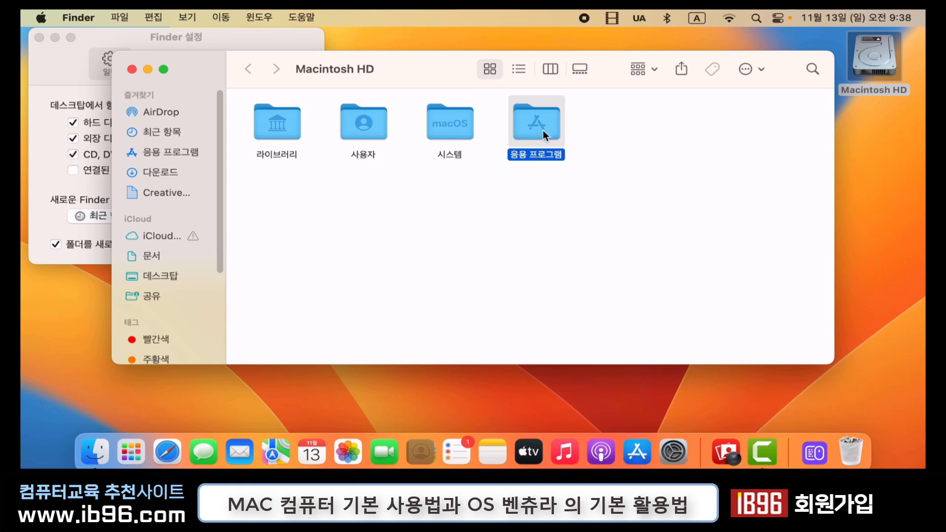
pyautogui.click(467, 138)
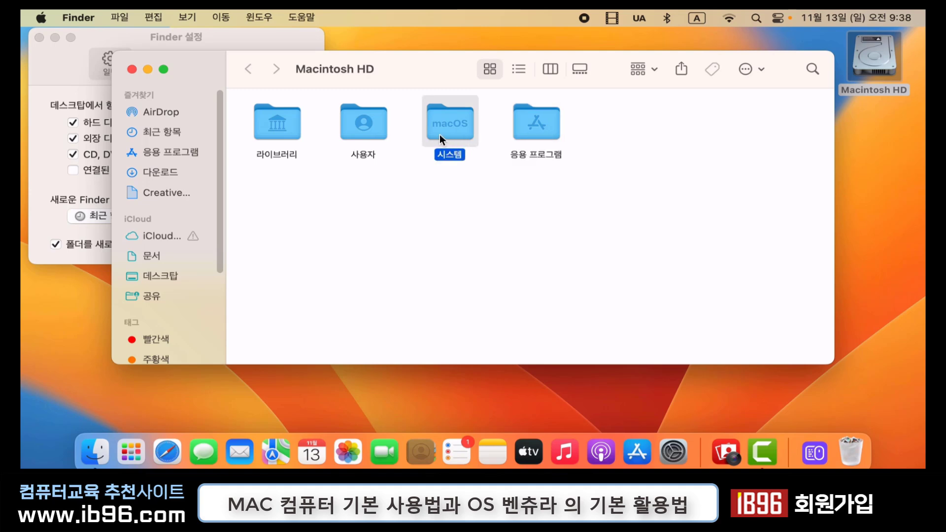
pyautogui.click(379, 131)
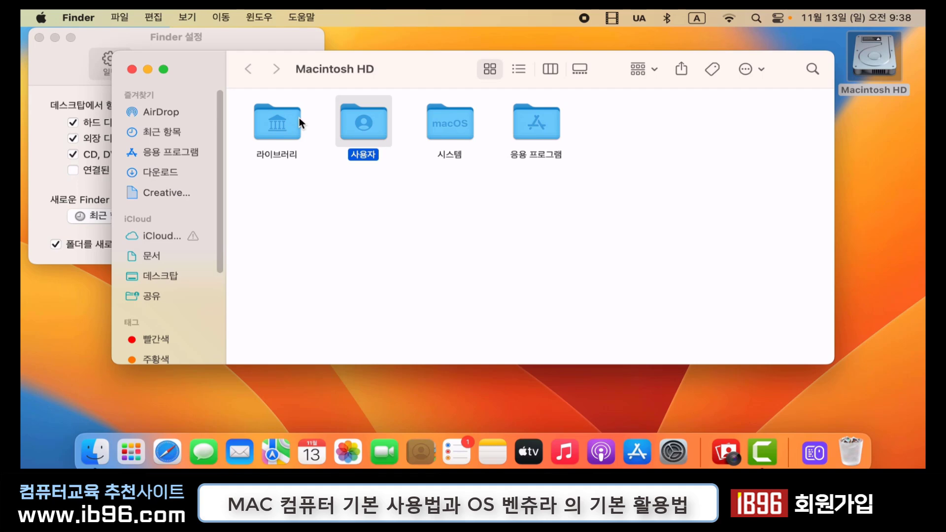
# - Minimize the Macintosh HD window to the Dock and restore it, twice in a row
pyautogui.click(148, 69)
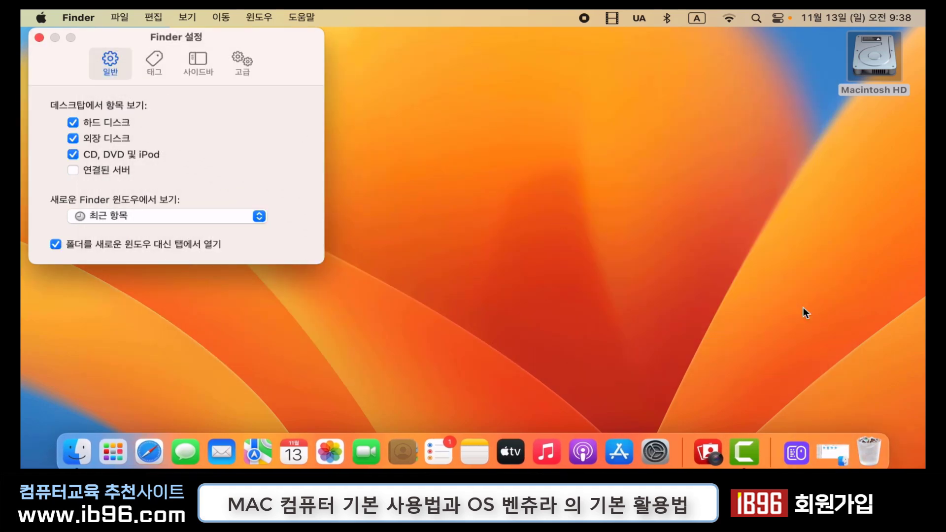
pyautogui.click(827, 452)
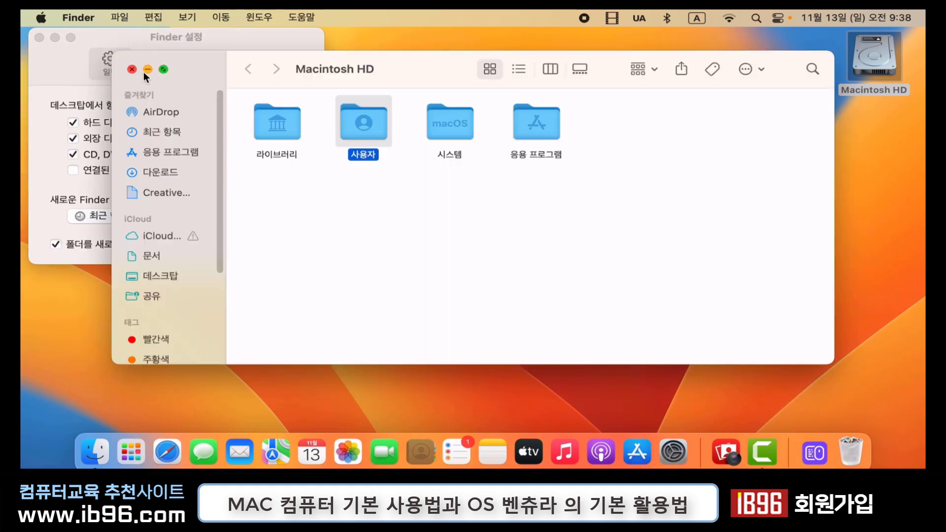
pyautogui.click(148, 69)
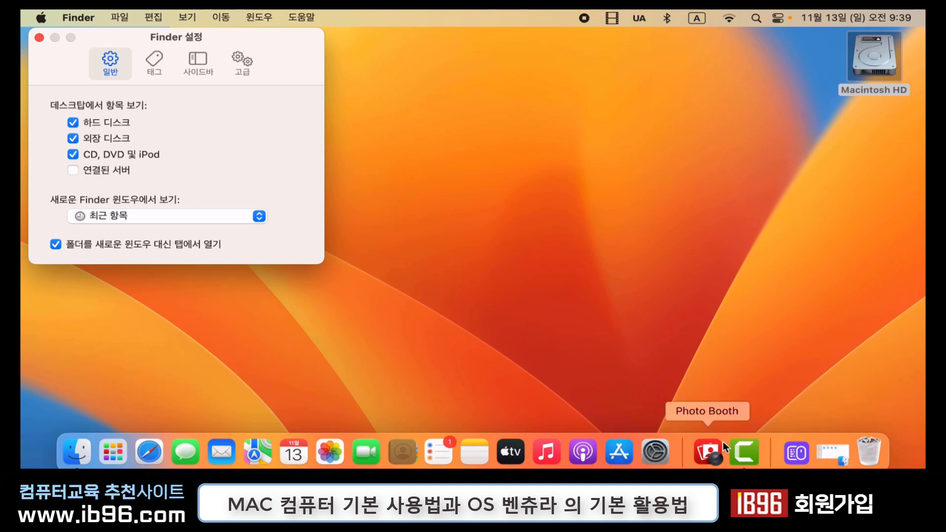
pyautogui.click(837, 449)
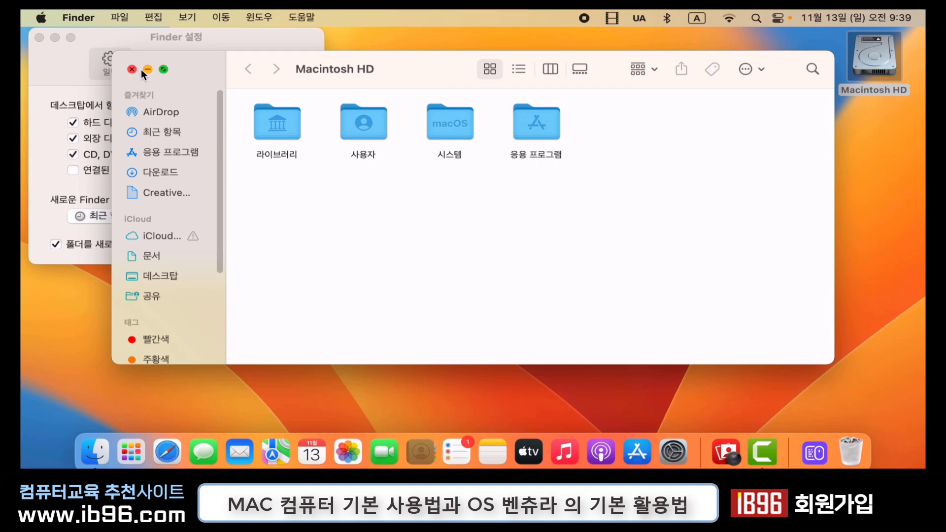
# - Expand the Macintosh HD window to full screen and return it to its normal size
pyautogui.click(165, 70)
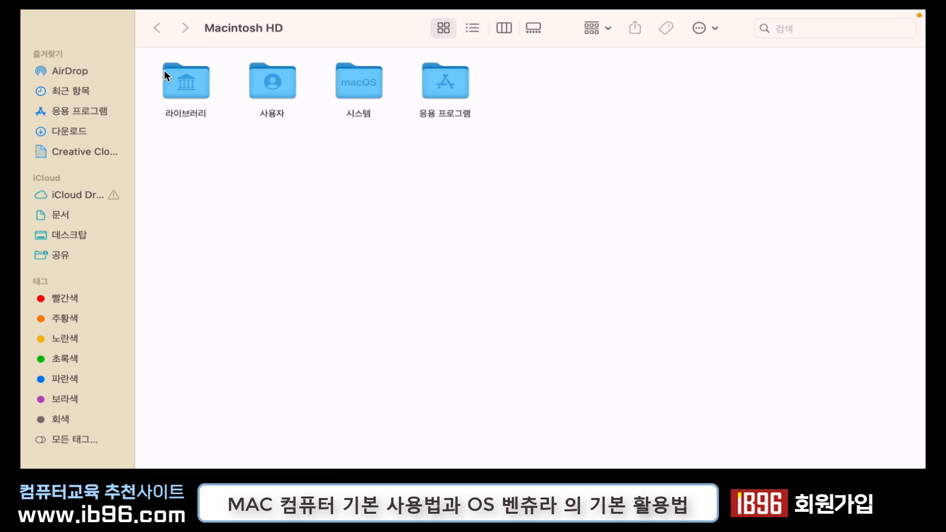
pyautogui.moveTo(352, 12)
pyautogui.press('ctrl+super+f')
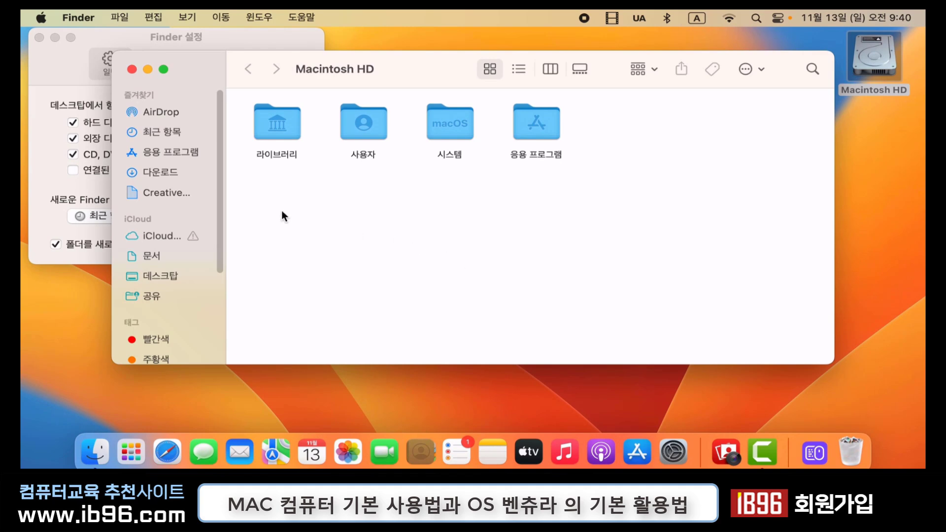
# - Close the Macintosh HD and Finder settings windows, and open the drive once more before closing its window
pyautogui.click(133, 69)
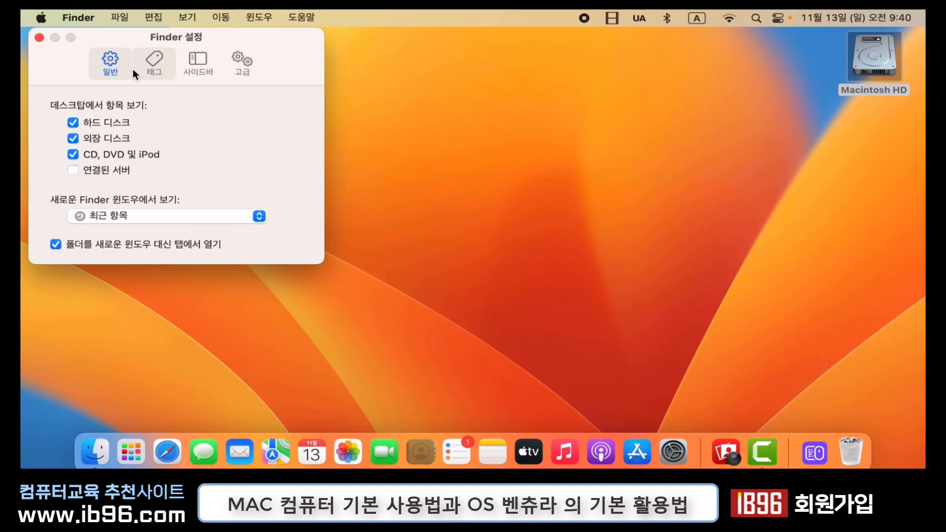
pyautogui.click(39, 37)
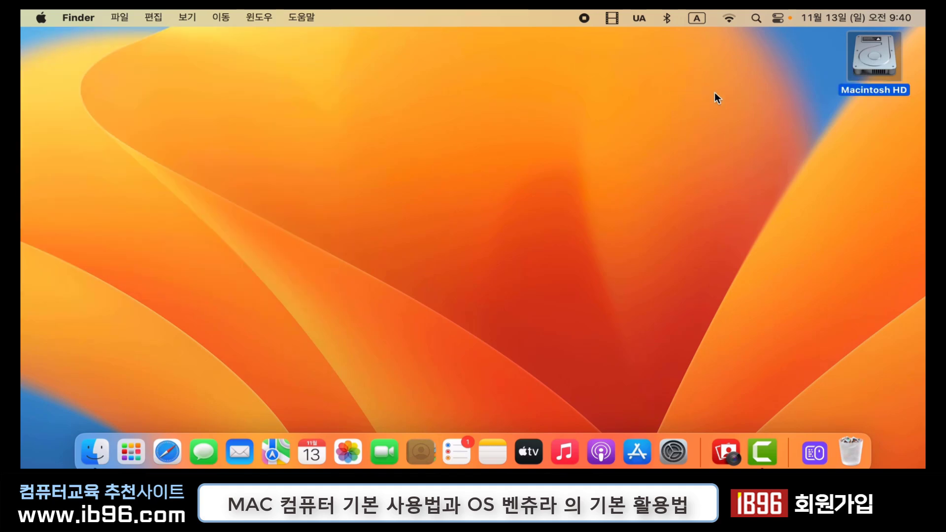
pyautogui.doubleClick(869, 49)
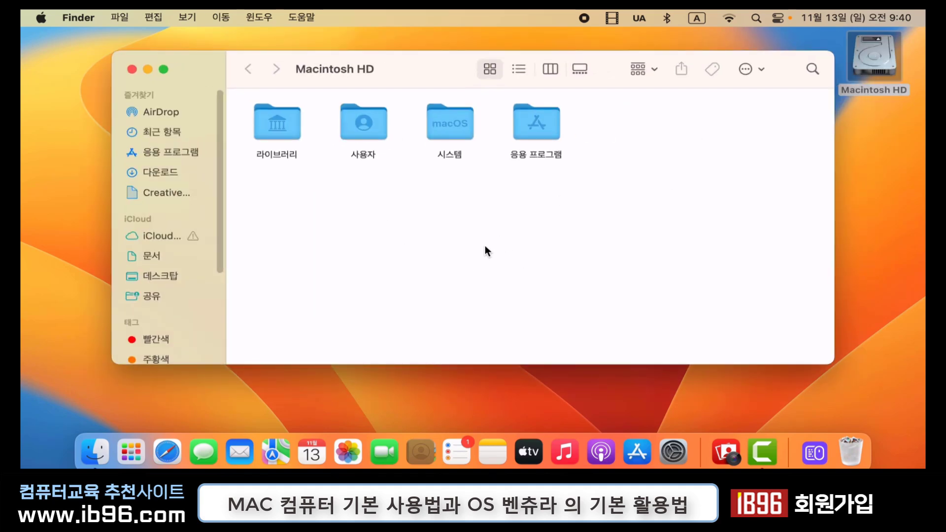
pyautogui.click(131, 69)
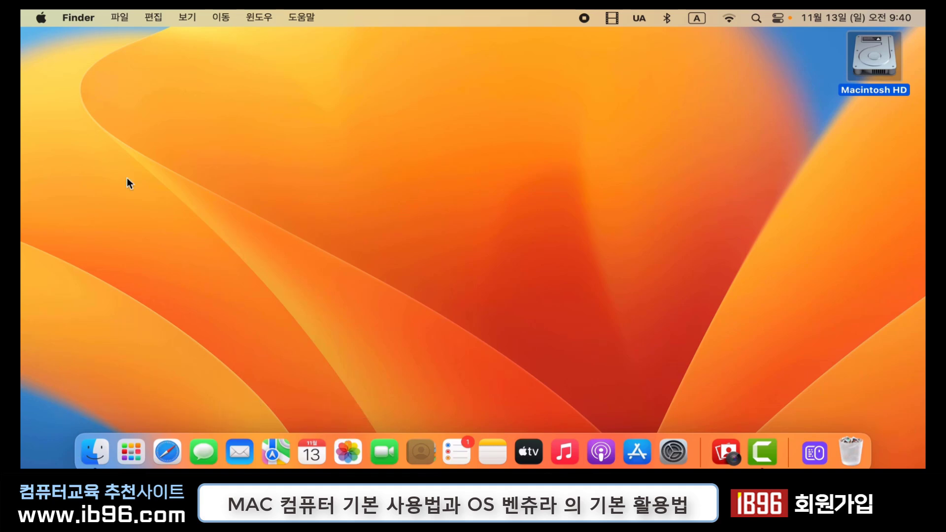
# - Browse the installed apps on both Launchpad pages and return to the first page
pyautogui.click(116, 465)
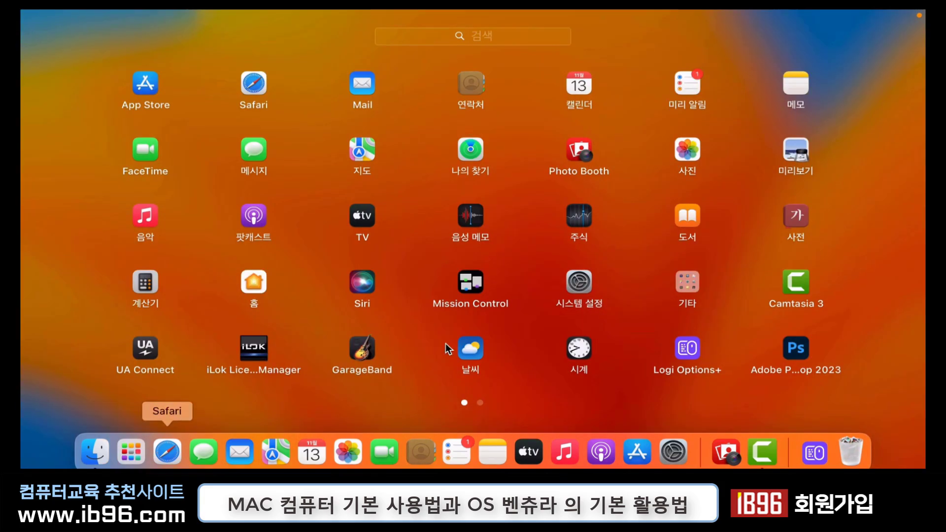
pyautogui.moveTo(780, 255); pyautogui.dragTo(151, 261)
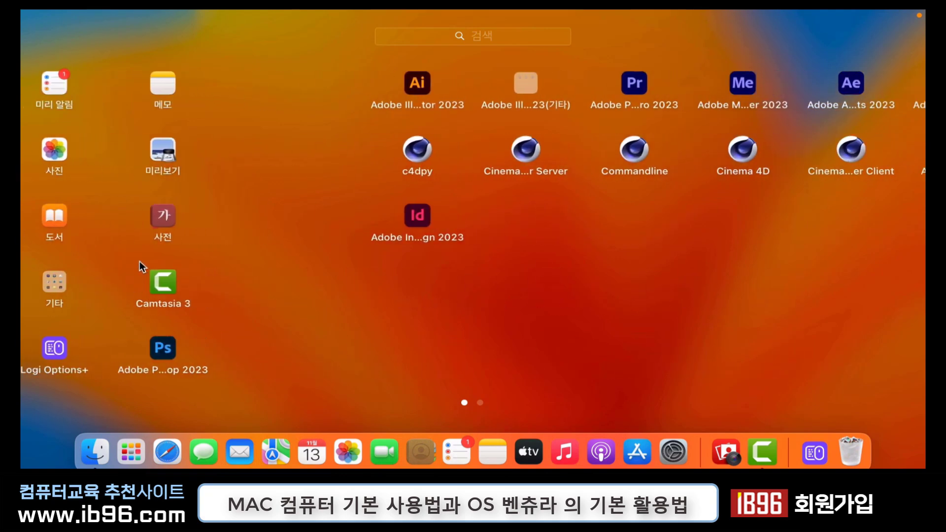
pyautogui.moveTo(360, 240); pyautogui.dragTo(708, 258)
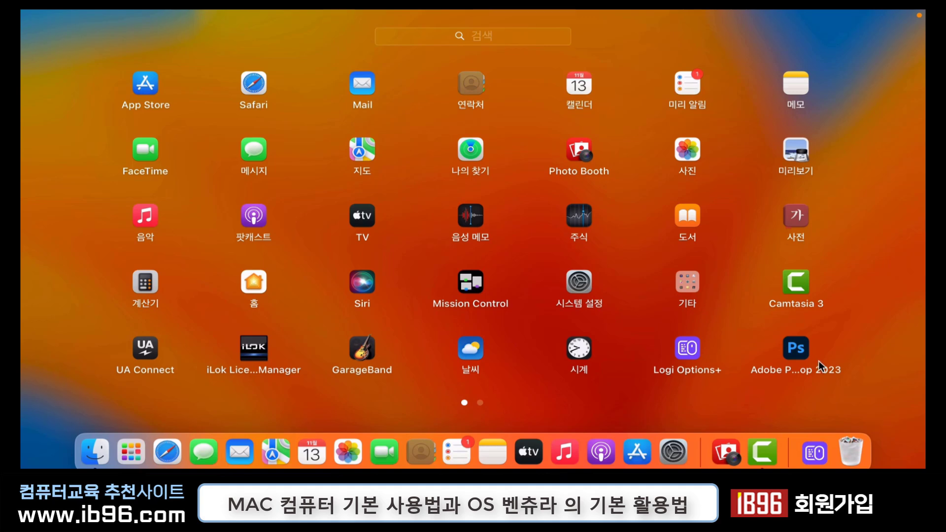
# - Launch Adobe Photoshop 2023 and fully quit it
pyautogui.click(798, 349)
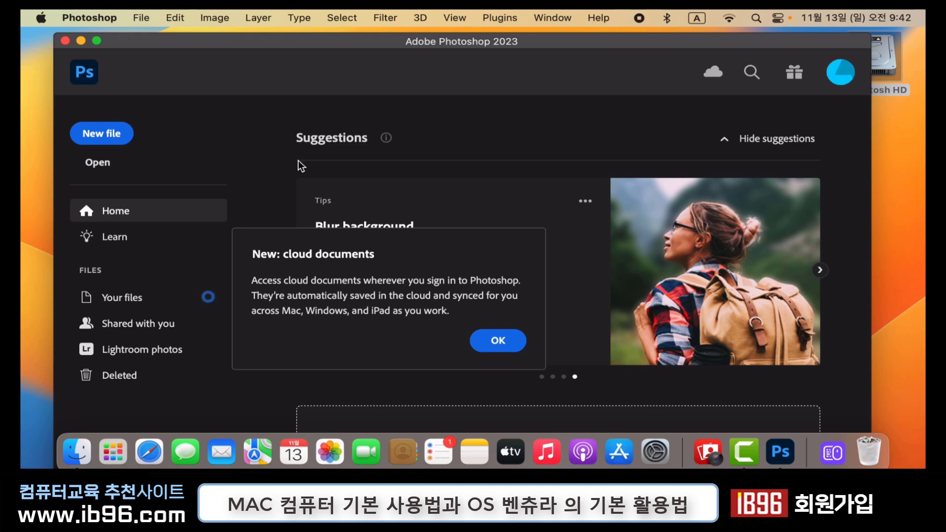
pyautogui.click(101, 17)
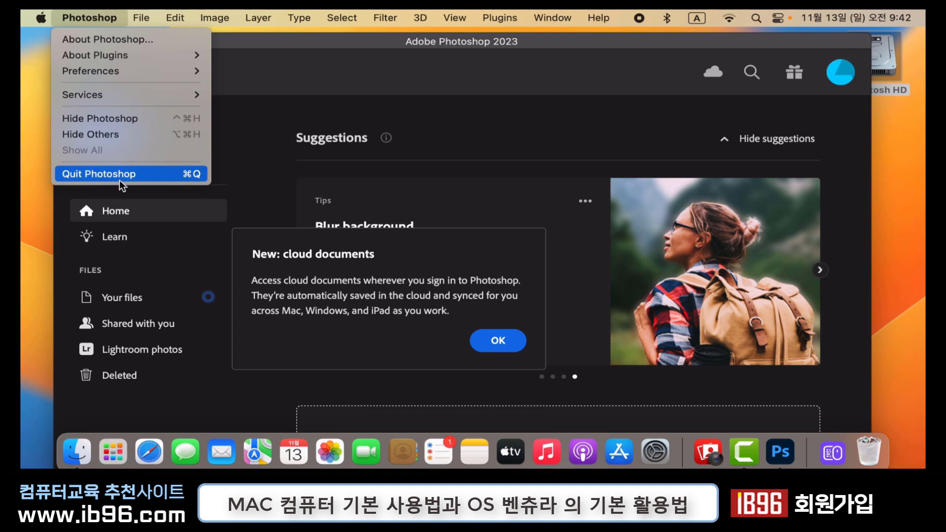
pyautogui.click(78, 173)
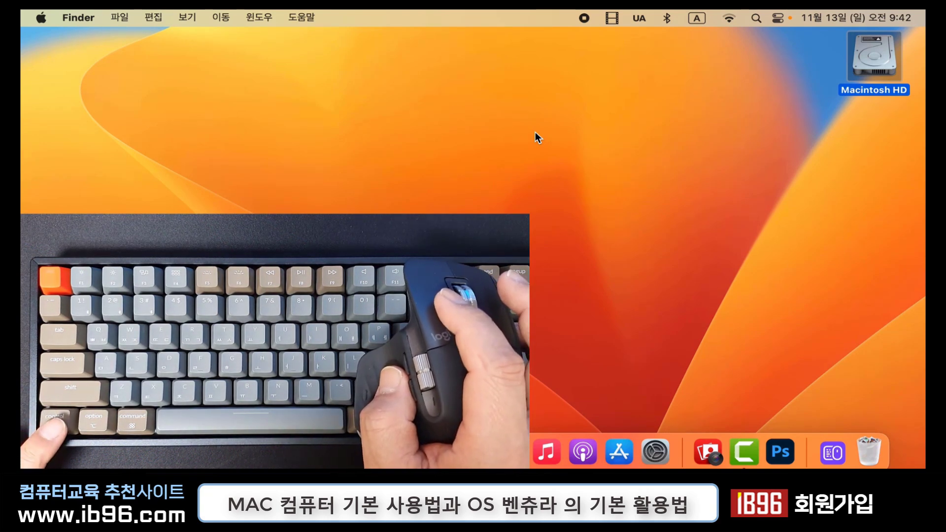
# - Bring up the context menu for an empty area of the desktop, and dismiss it without choosing anything
pyautogui.click(598, 199)
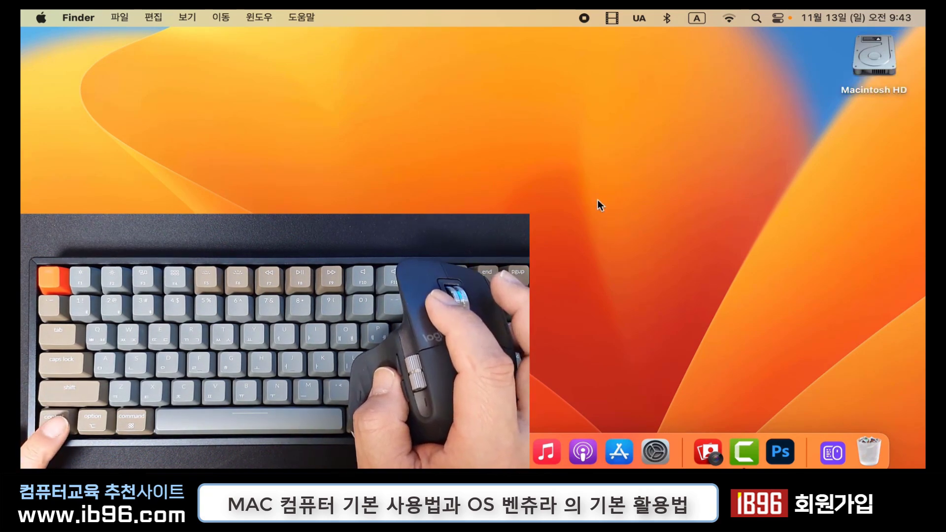
pyautogui.keyDown('ctrl'); pyautogui.click(550, 141); pyautogui.keyUp('ctrl')
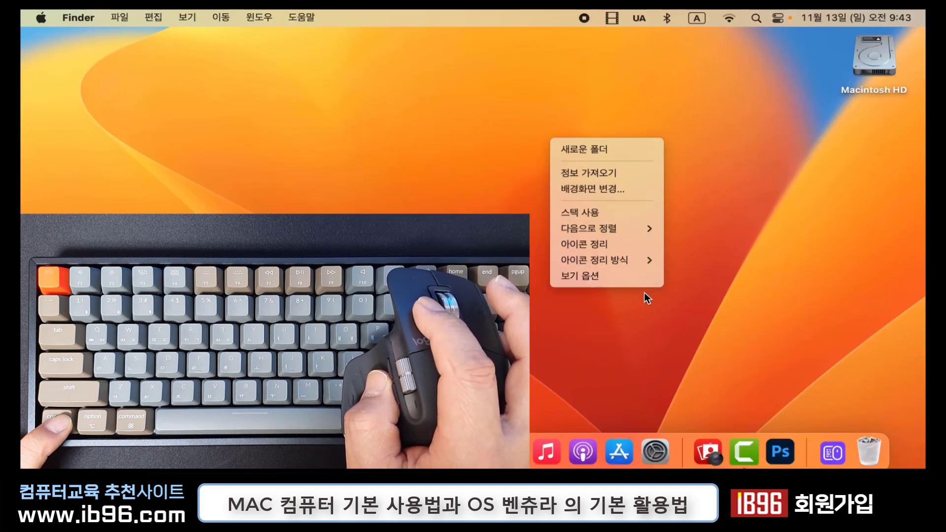
pyautogui.click(703, 186)
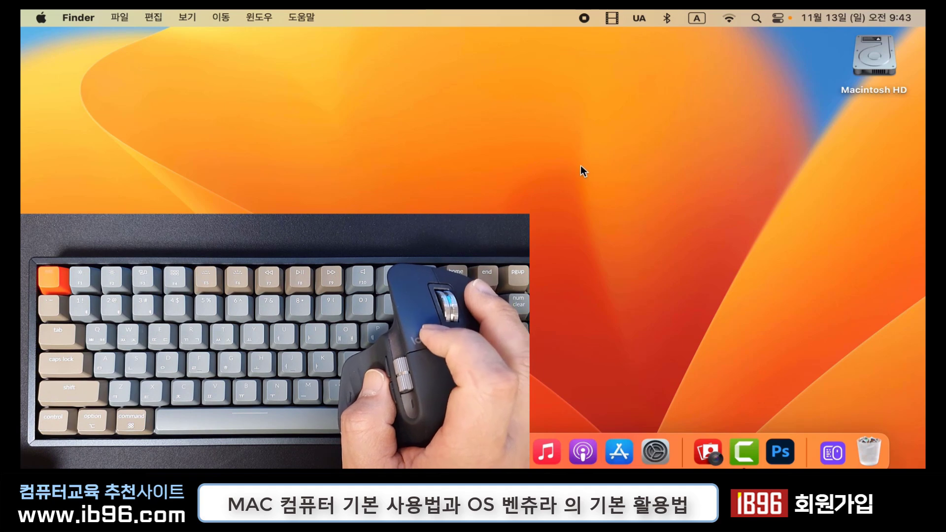
# - Create a new folder on the desktop and name it "test"
pyautogui.rightClick(590, 146)
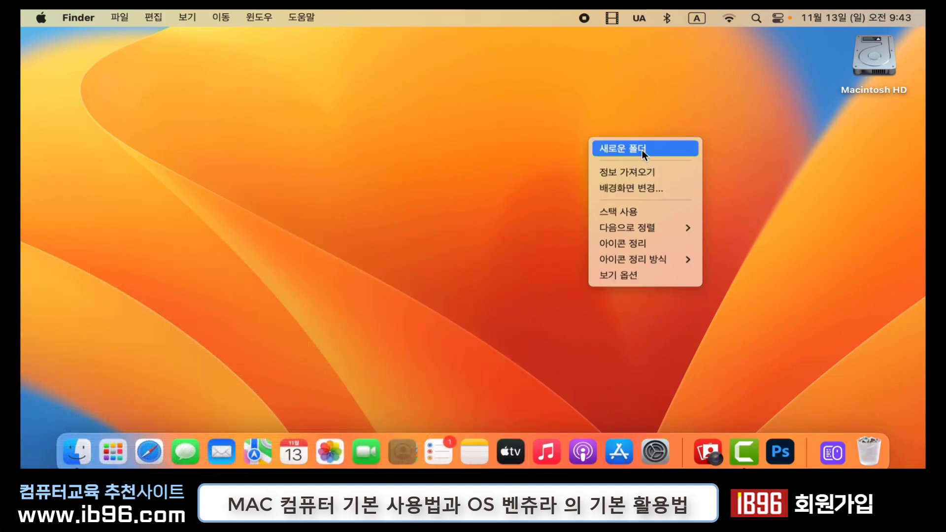
pyautogui.click(643, 151)
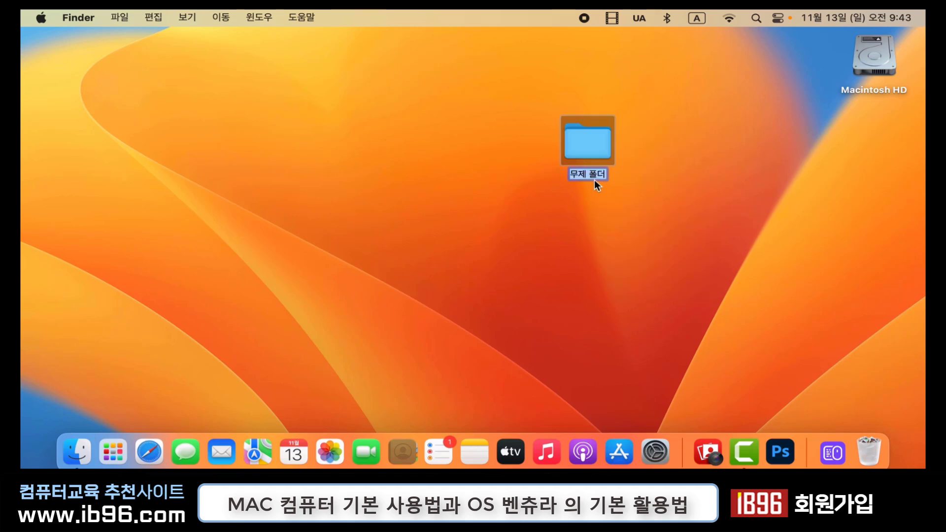
pyautogui.click(605, 175)
pyautogui.moveTo(607, 175); pyautogui.dragTo(566, 175)
pyautogui.write('test')
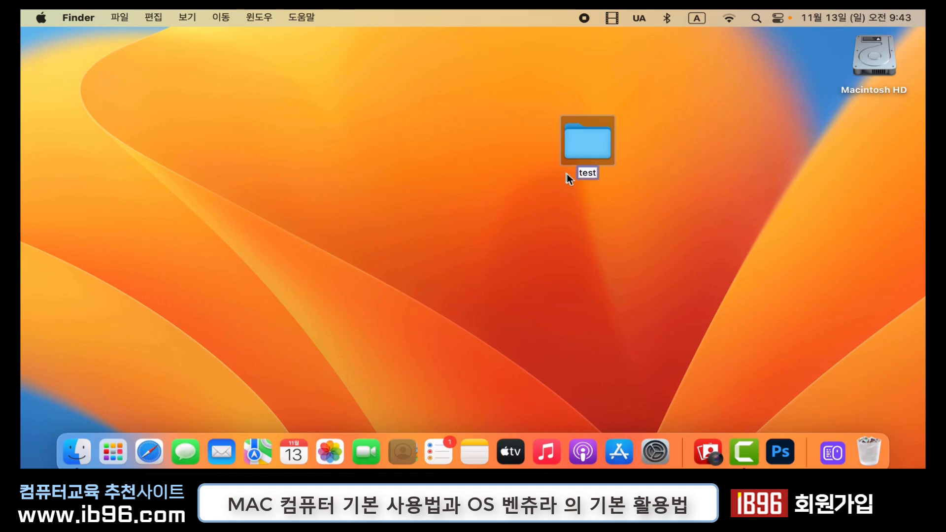
pyautogui.click(641, 231)
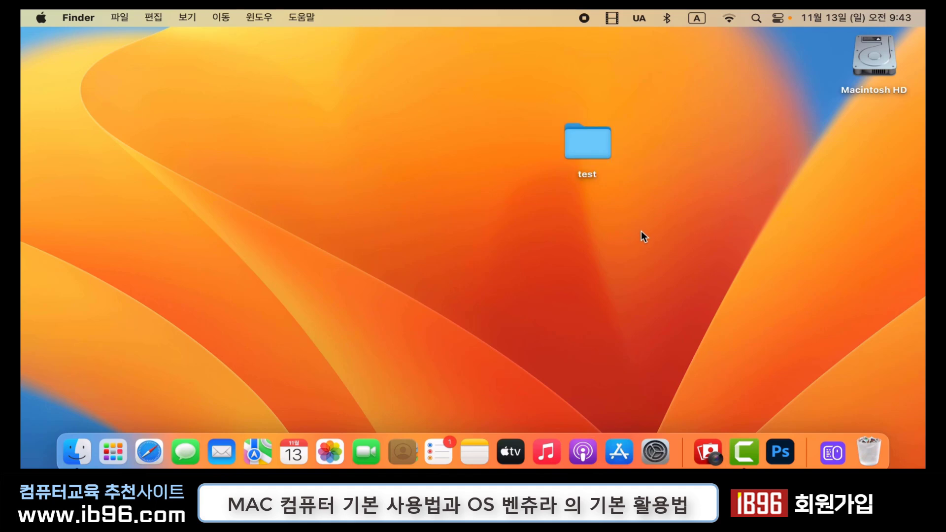
# - Move the test folder slightly up on the desktop, and open and close its window
pyautogui.moveTo(586, 143); pyautogui.dragTo(569, 113)
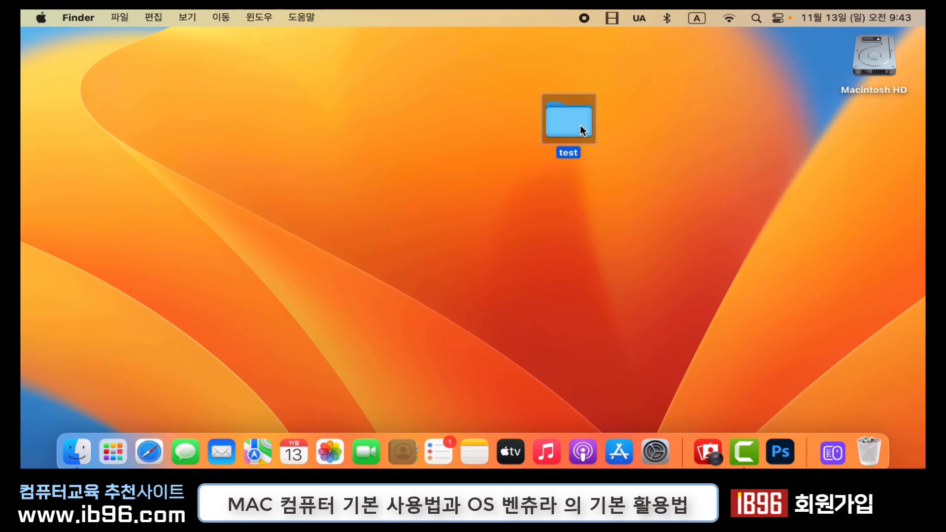
pyautogui.doubleClick(580, 130)
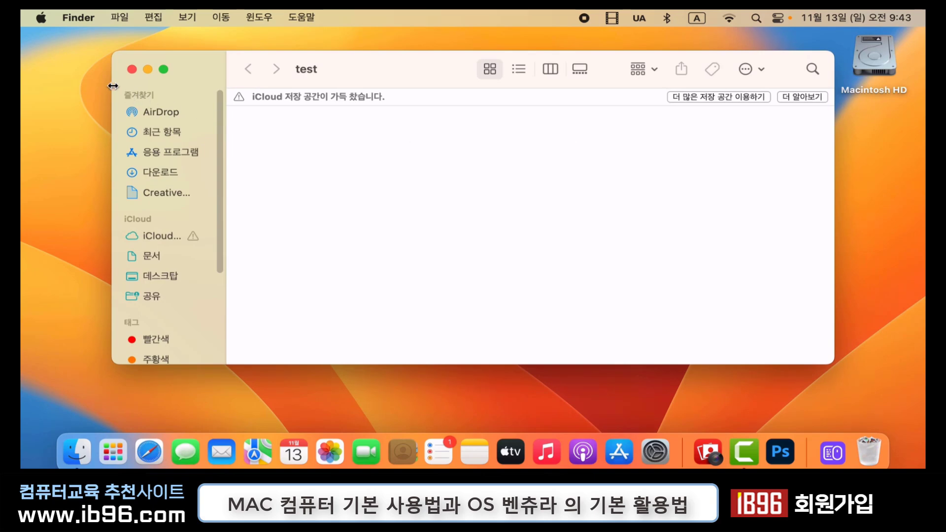
pyautogui.click(131, 68)
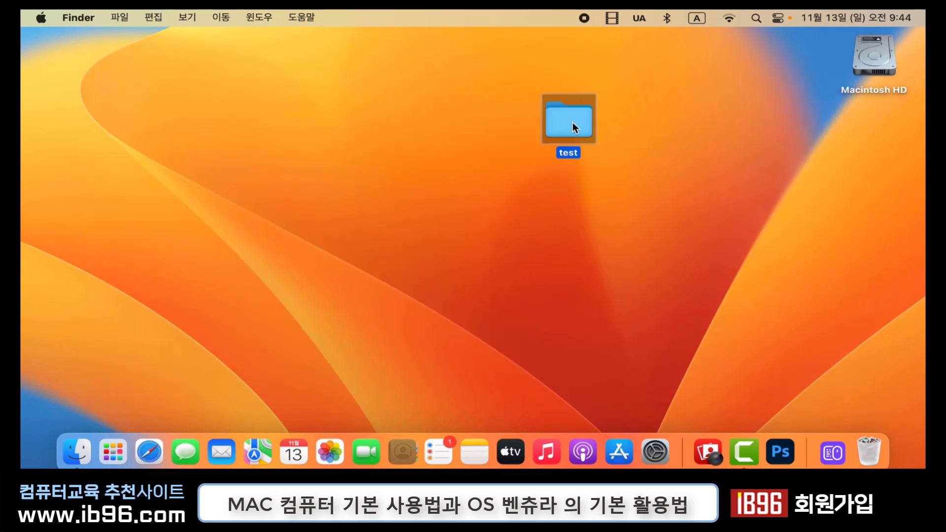
# - Move the test folder further down on the desktop and select it with a selection rectangle
pyautogui.moveTo(580, 126); pyautogui.dragTo(631, 179)
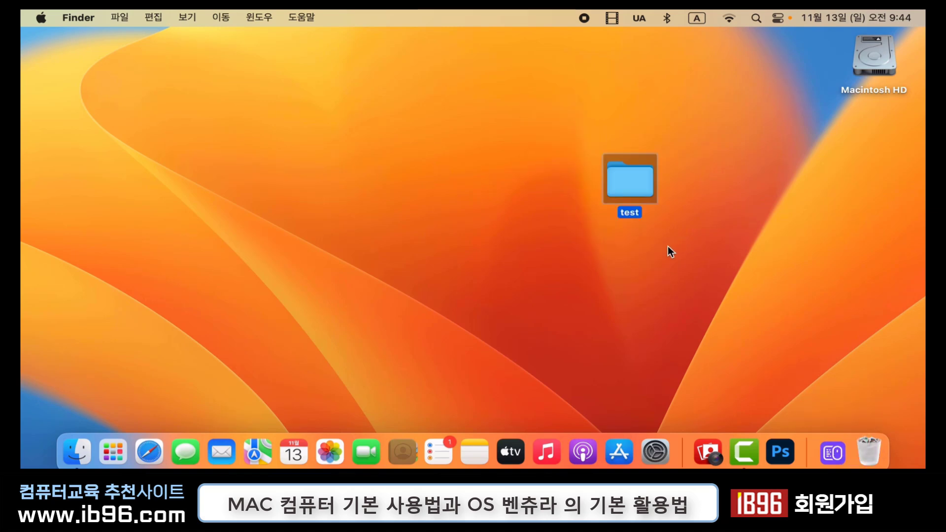
pyautogui.moveTo(696, 249); pyautogui.dragTo(584, 153)
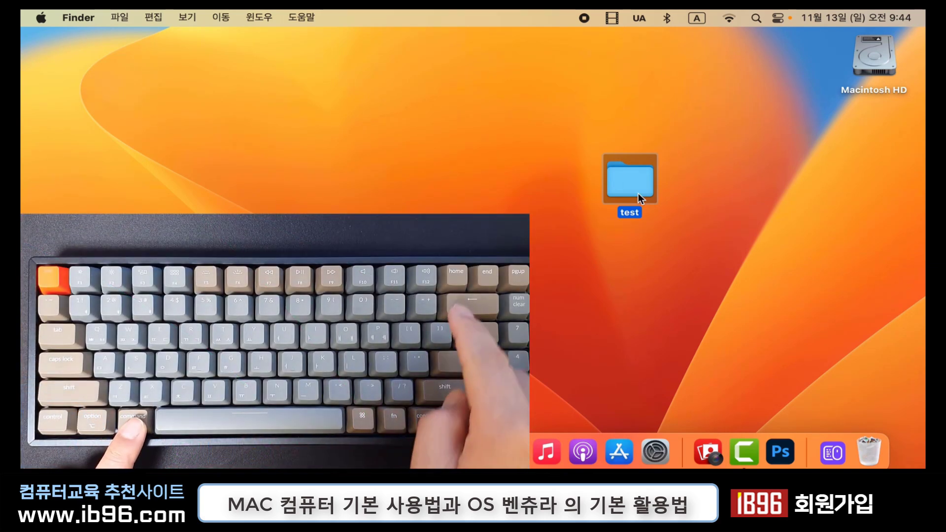
# - Move the test folder to the Trash, and open the Trash to check its contents before closing its window
pyautogui.press('super+BackSpace')
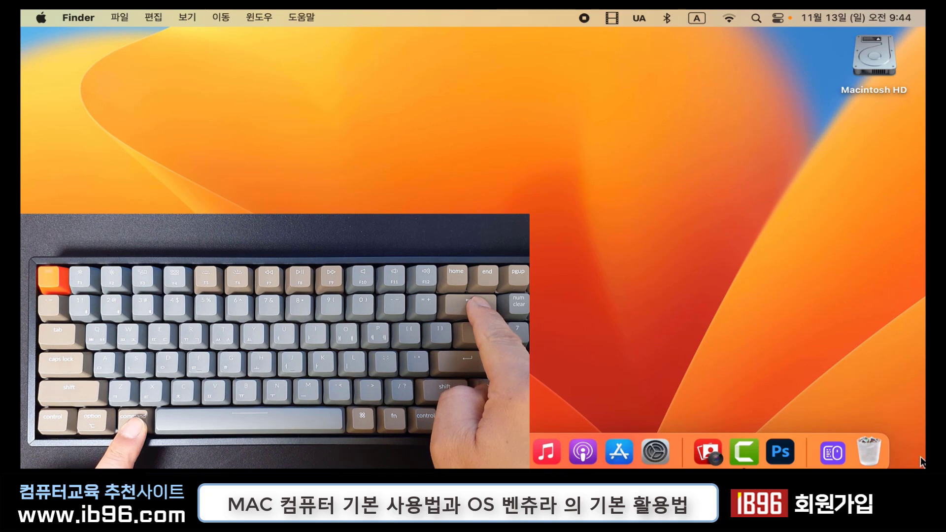
pyautogui.click(877, 454)
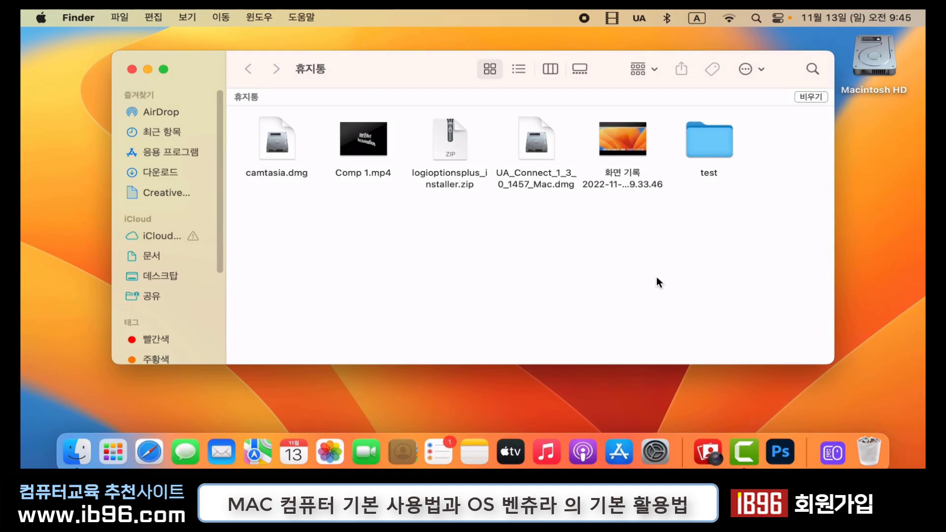
pyautogui.press('super+w')
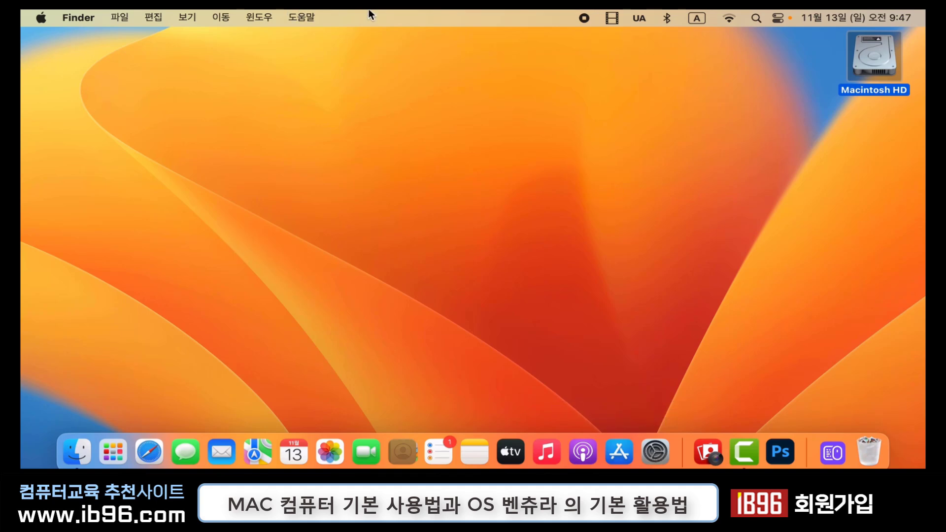
# - View the Apple menu's commands, dismiss it without choosing anything, and open System Settings
pyautogui.click(42, 20)
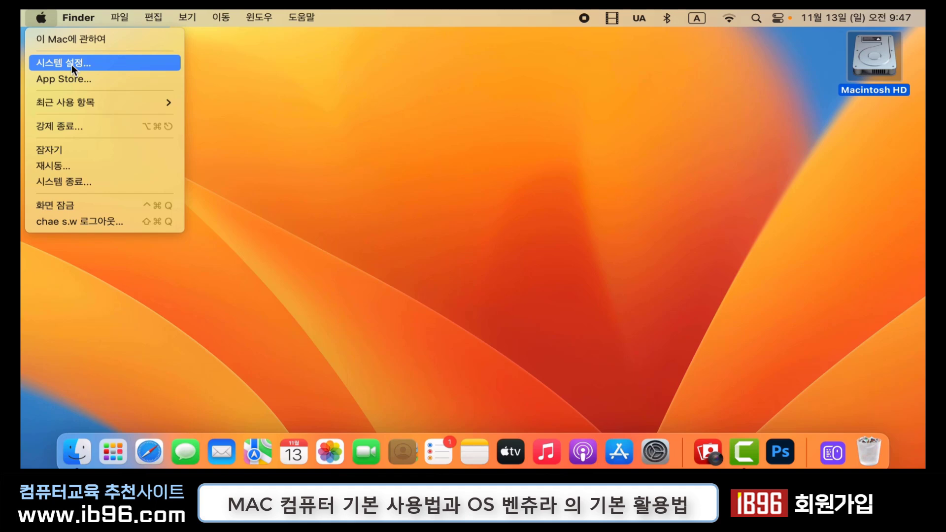
pyautogui.click(266, 84)
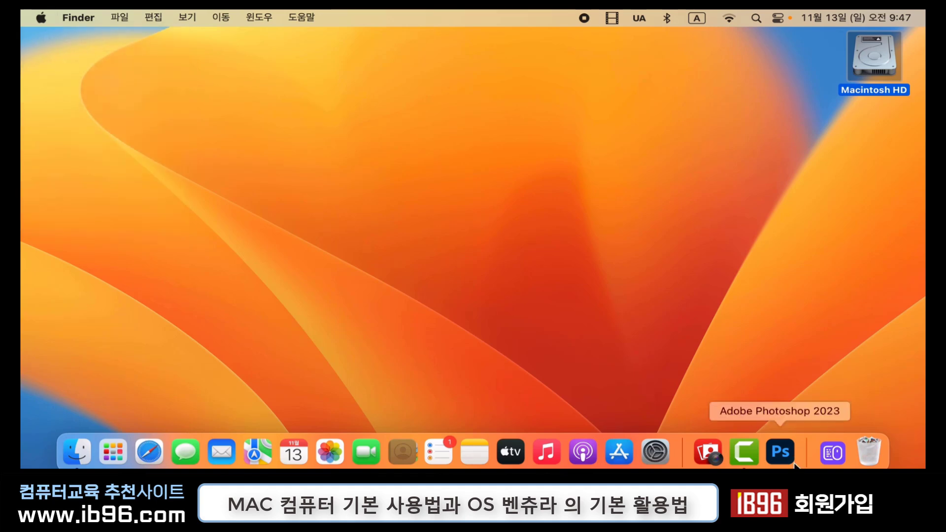
pyautogui.click(659, 456)
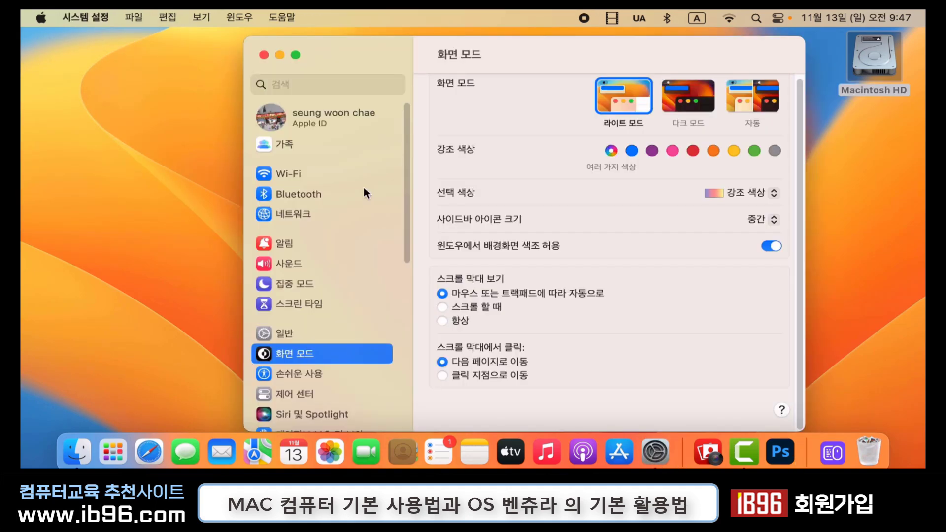
# - Show the Wi-Fi settings, and review the available networks both there and in the Wi-Fi status list
pyautogui.click(295, 176)
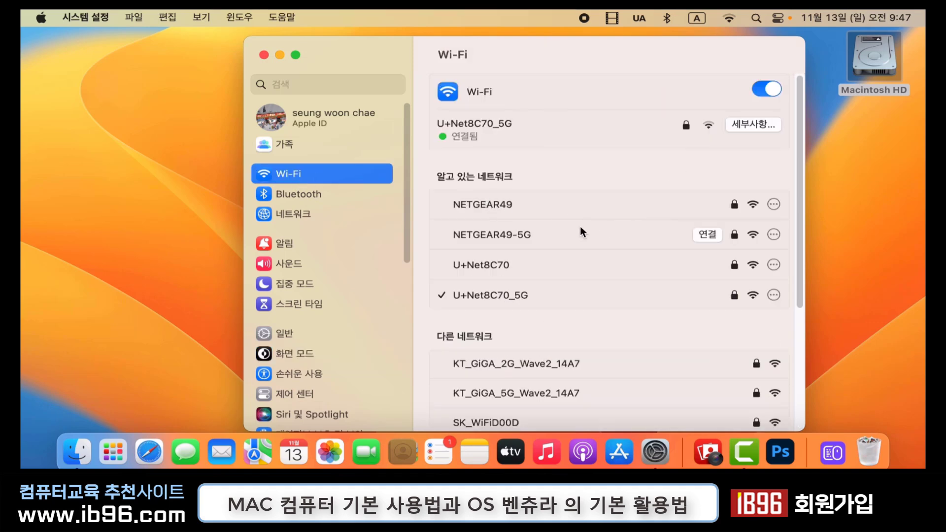
pyautogui.click(732, 17)
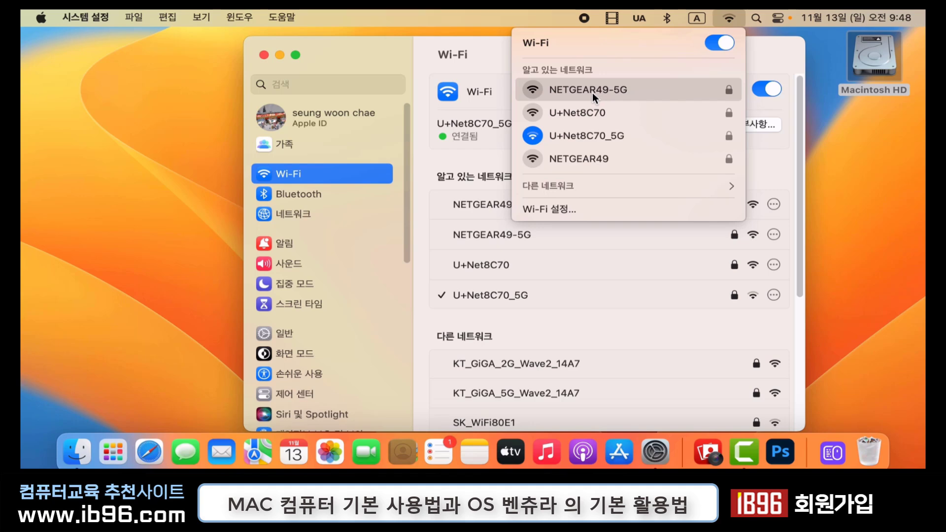
pyautogui.click(600, 211)
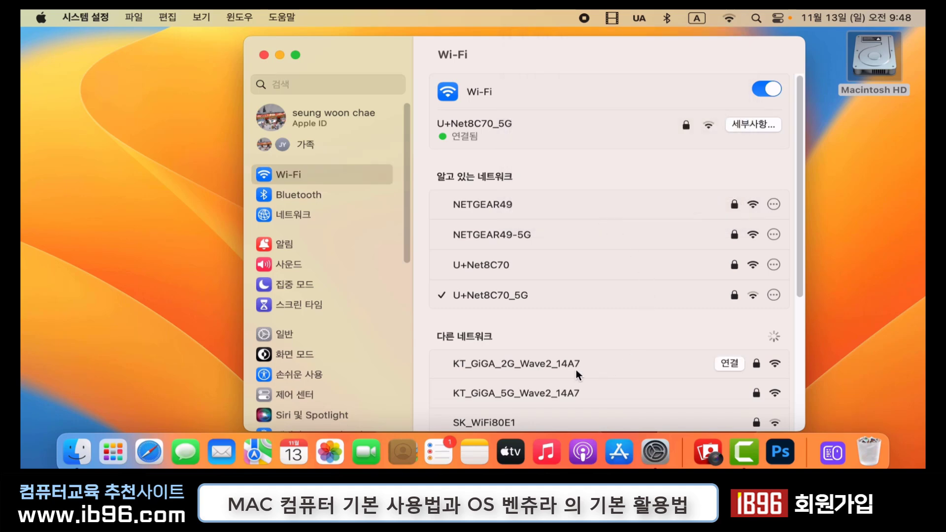
pyautogui.moveTo(698, 279)
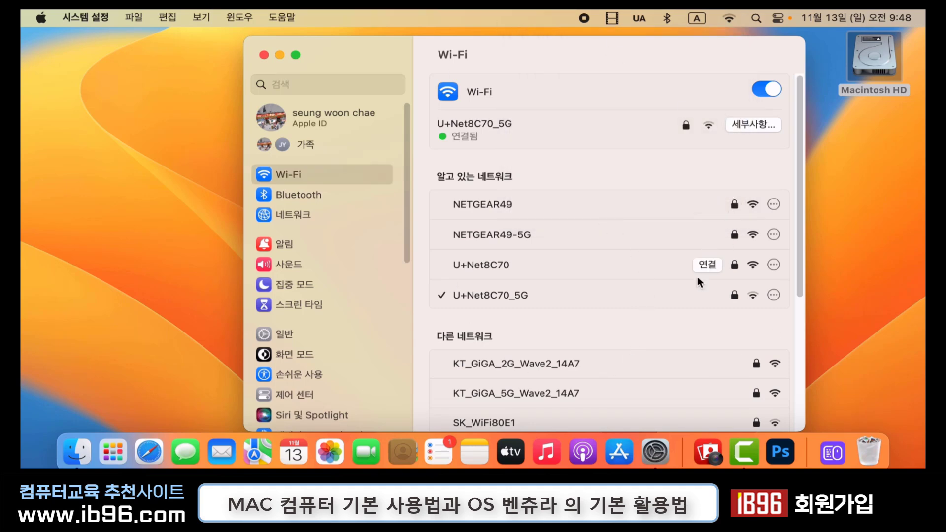
pyautogui.moveTo(666, 238)
pyautogui.moveTo(590, 207)
# - Check the devices in the Bluetooth status list and open the Bluetooth settings from it
pyautogui.click(667, 19)
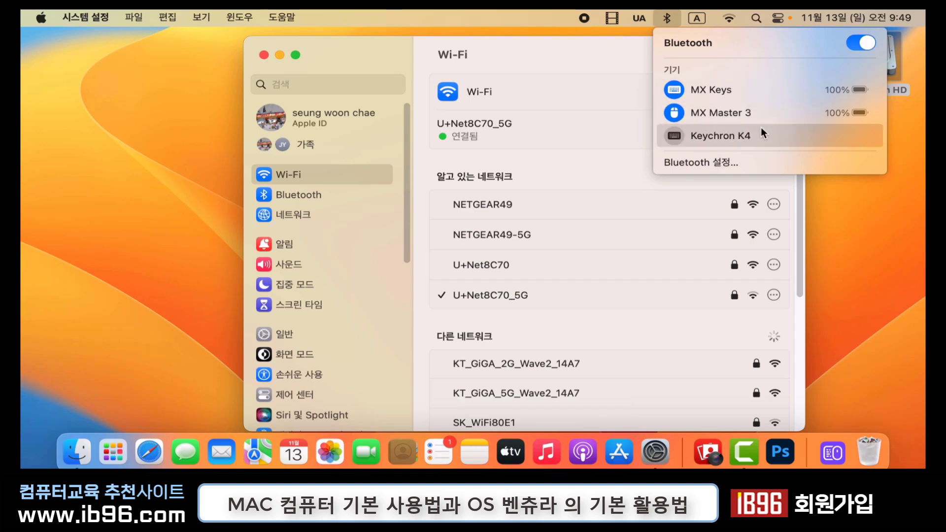
pyautogui.click(757, 166)
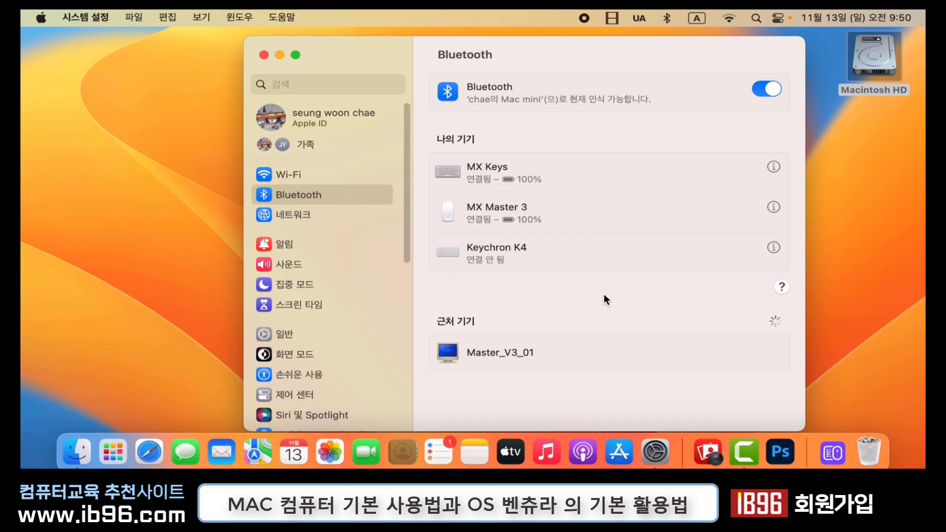
# - Show the Sound settings and look through the alert sound and sound effects playback device choices without changing either
pyautogui.scroll(-3, 293, 104)
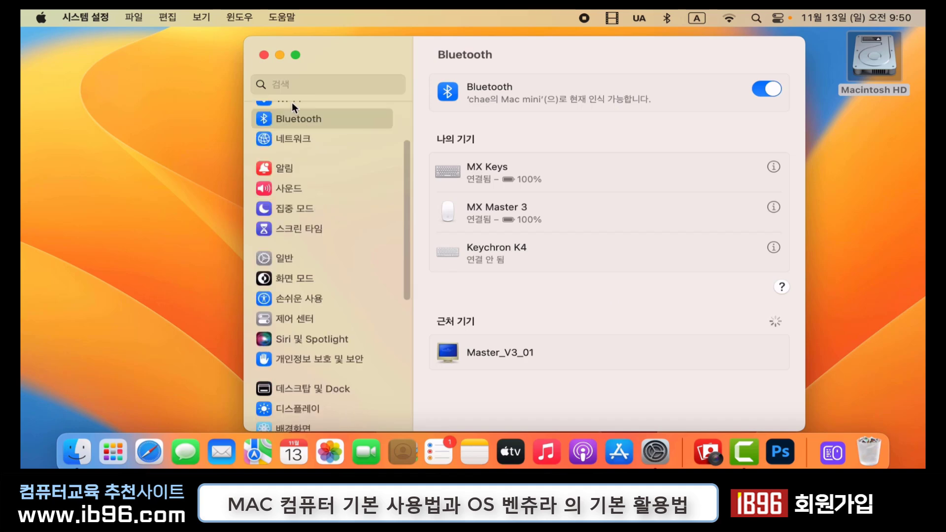
pyautogui.click(296, 189)
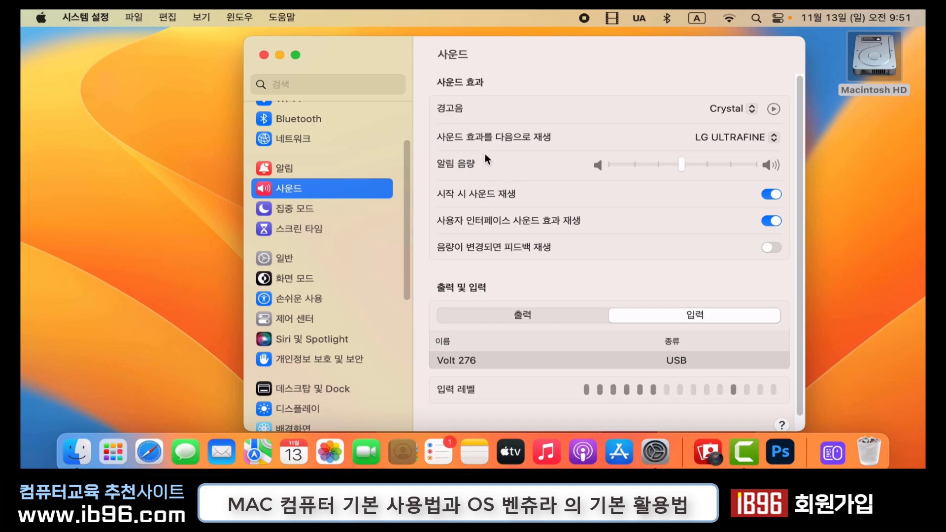
pyautogui.click(738, 110)
pyautogui.click(738, 109)
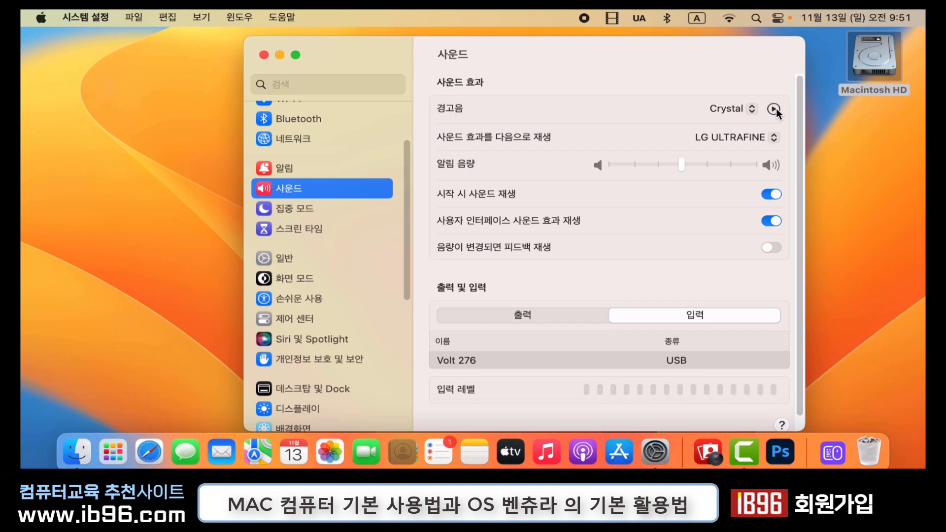
pyautogui.click(754, 109)
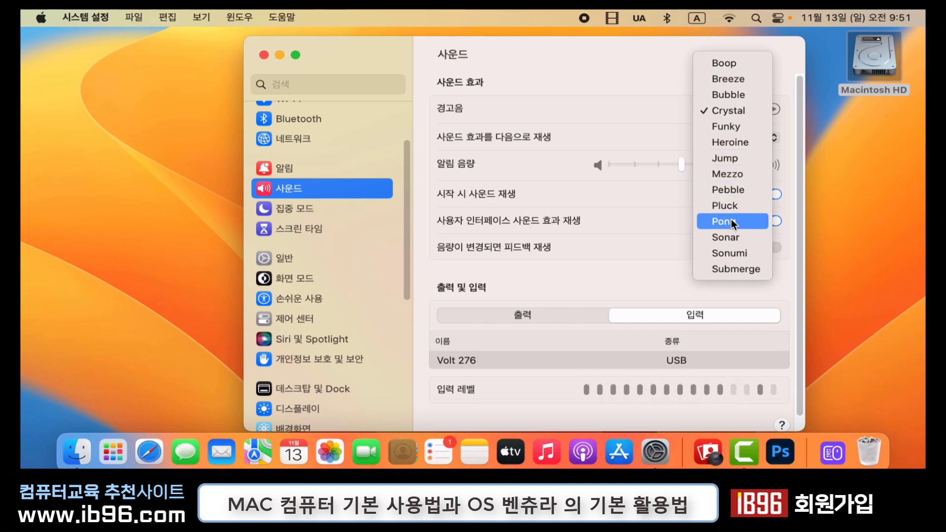
pyautogui.click(607, 54)
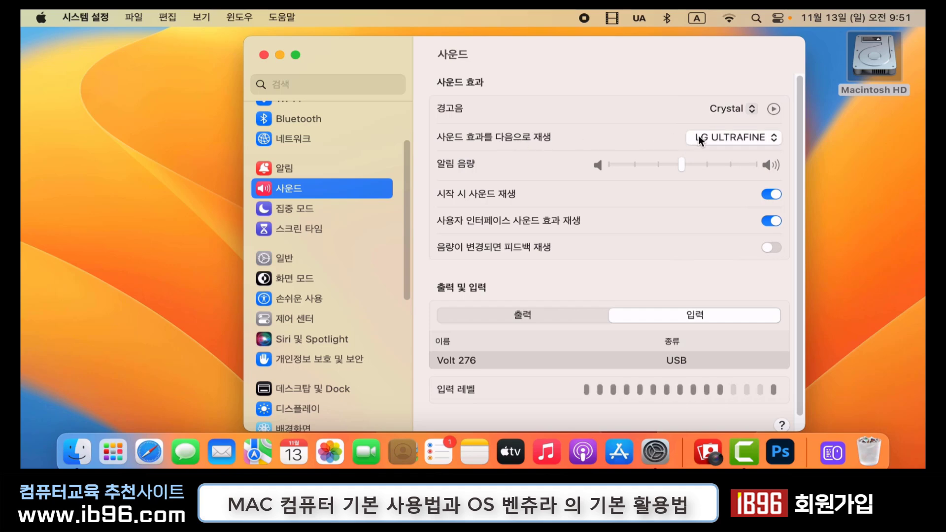
pyautogui.click(769, 140)
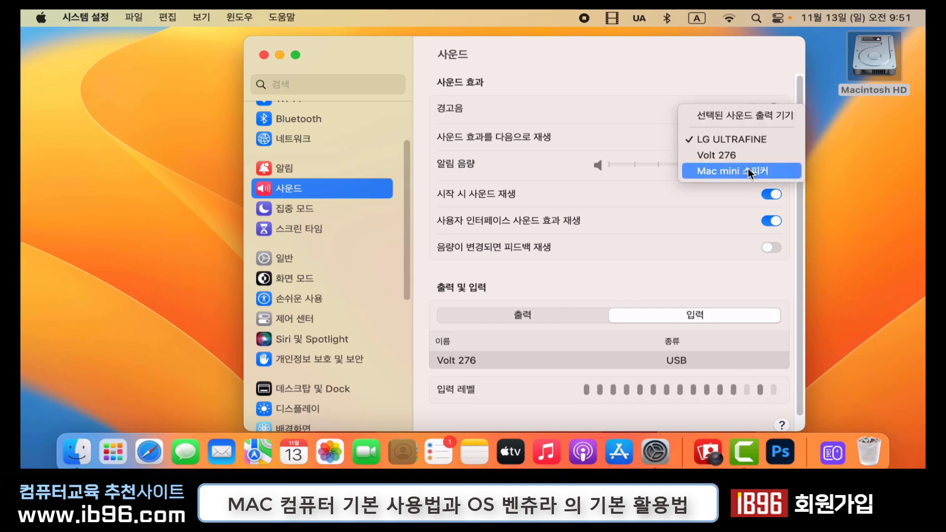
pyautogui.click(620, 60)
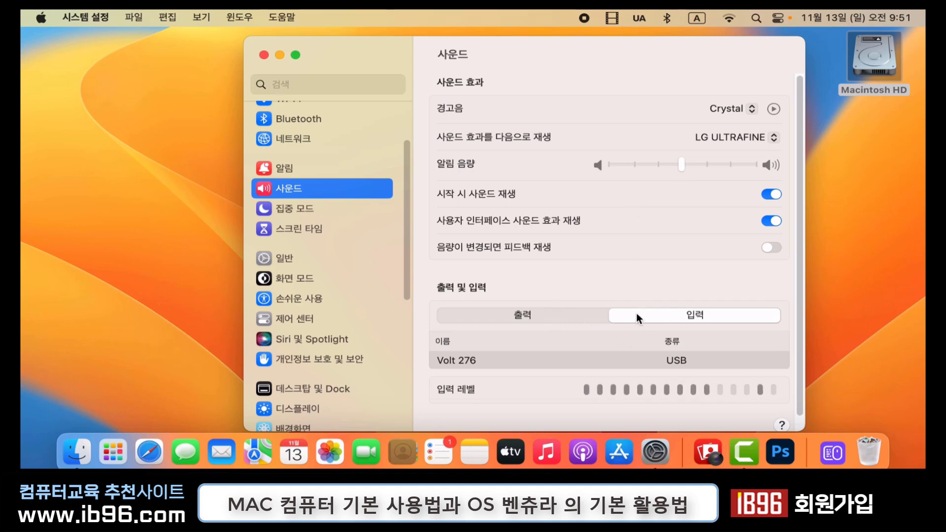
# - Examine the sound output devices with their volume setting, and the list of sound input devices
pyautogui.click(576, 317)
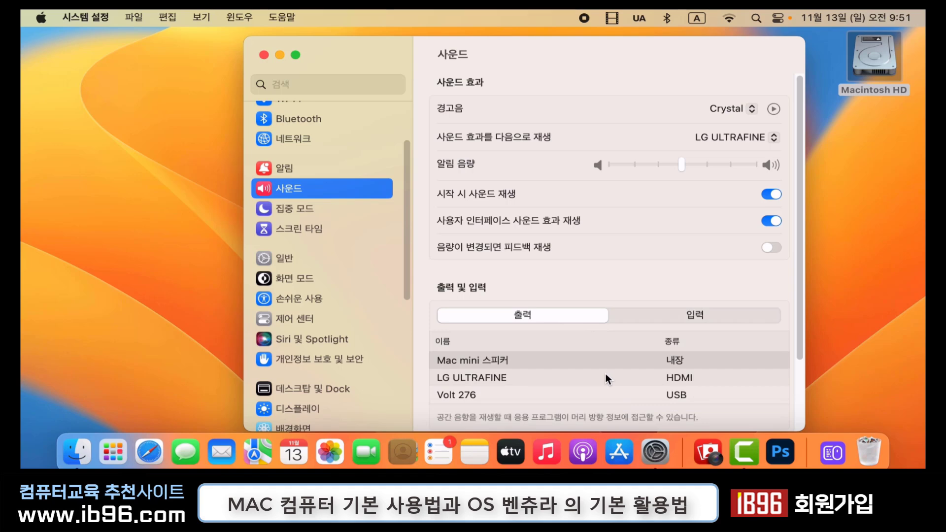
pyautogui.scroll(-4, 453, 337)
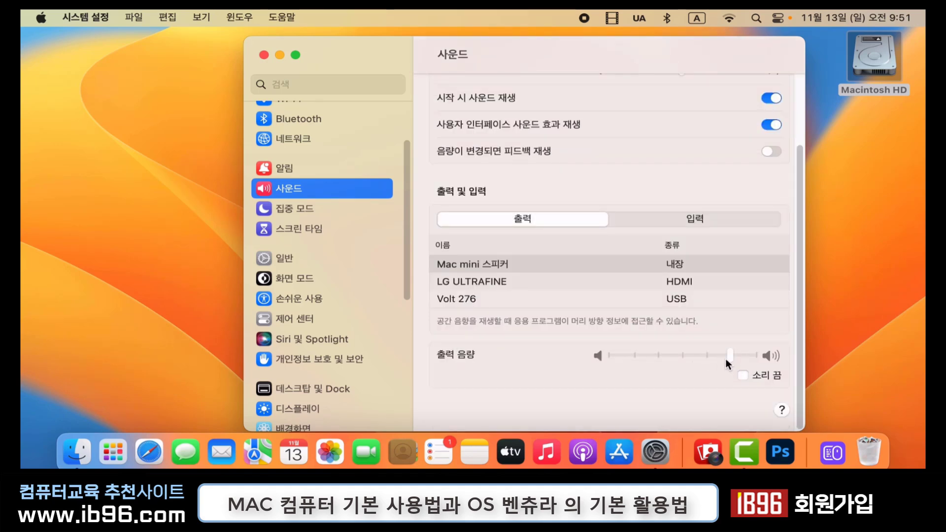
pyautogui.click(691, 216)
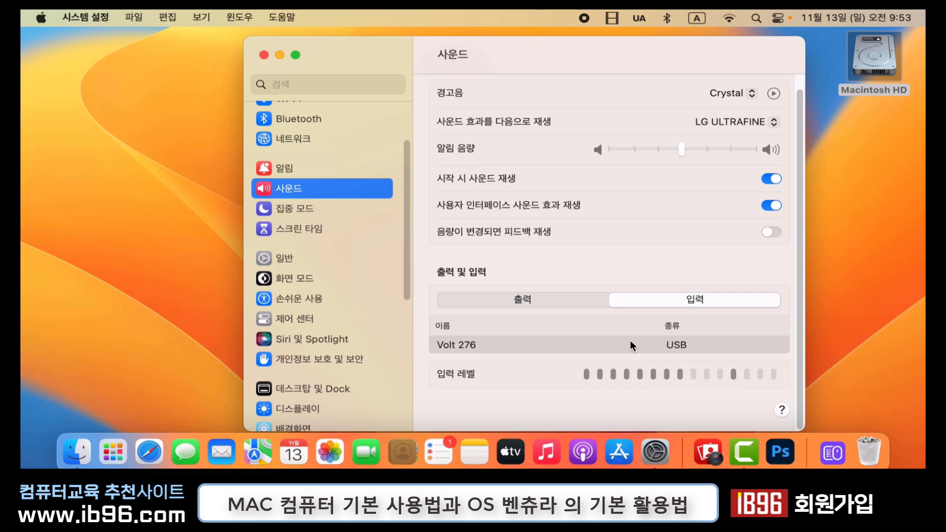
pyautogui.scroll(1, 631, 340)
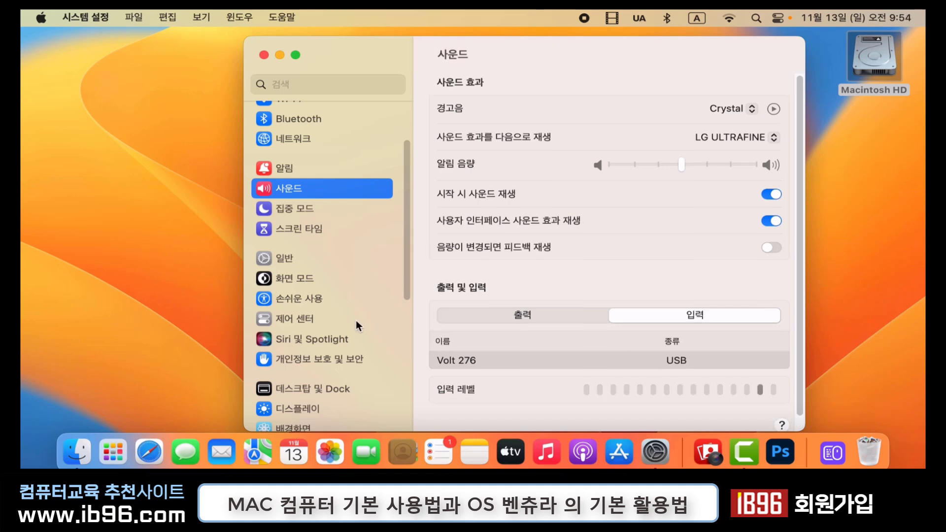
# - Show the Desktop & Dock settings, zoom the settings window, and shrink the Dock to nearly its smallest size
pyautogui.click(346, 390)
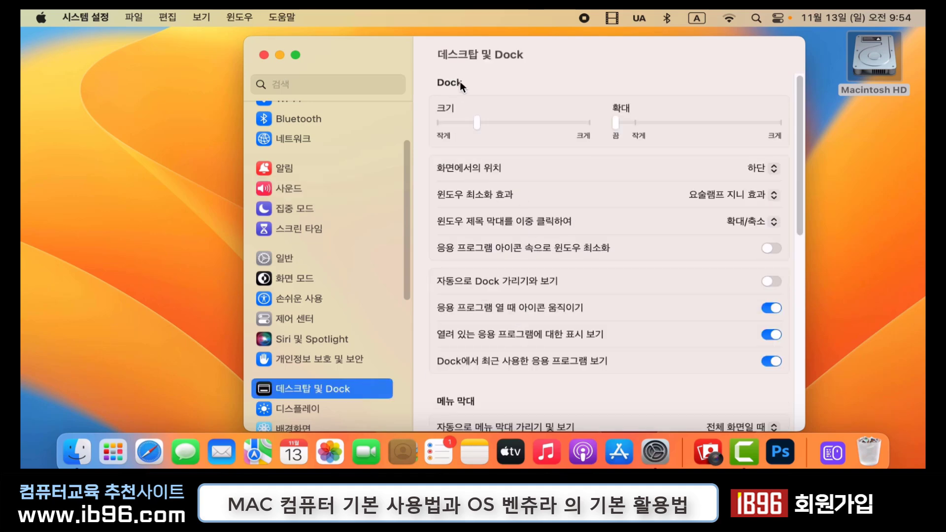
pyautogui.doubleClick(474, 42)
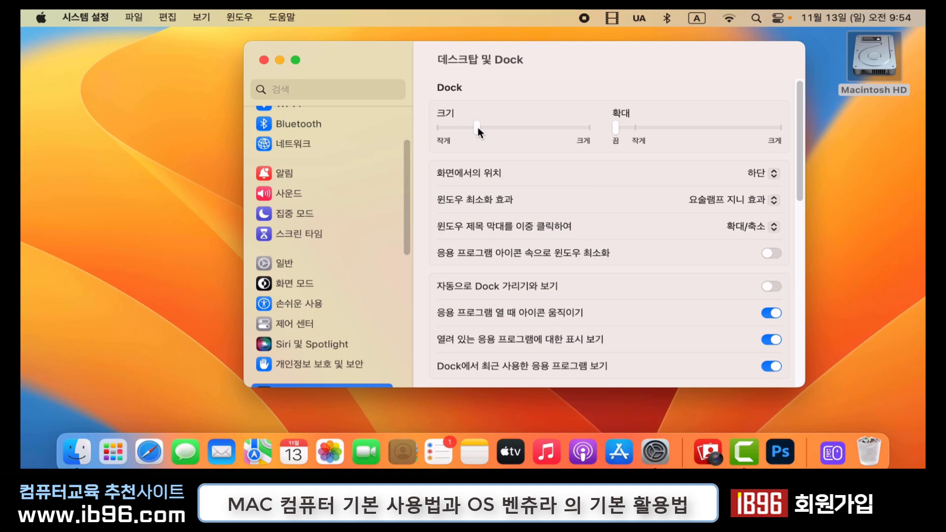
pyautogui.moveTo(478, 127); pyautogui.dragTo(458, 136)
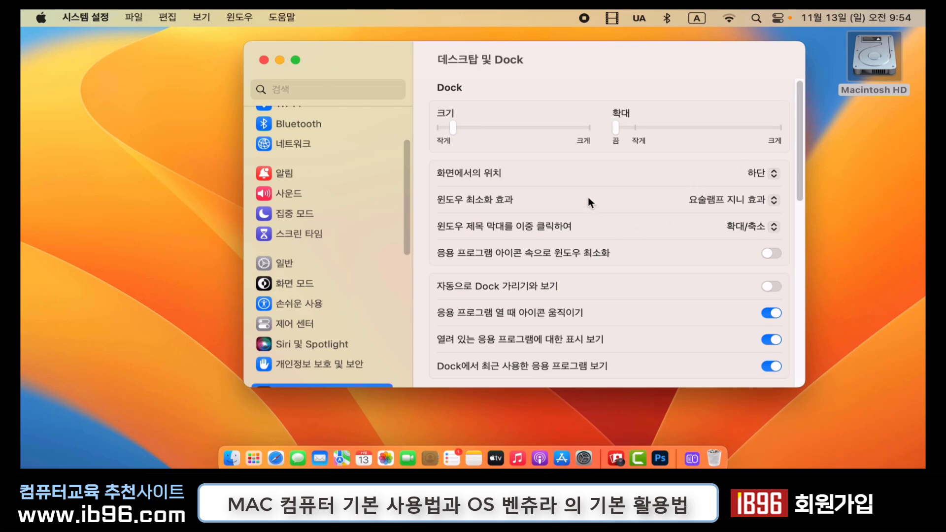
pyautogui.moveTo(453, 130)
pyautogui.mouseDown()
pyautogui.moveTo(500, 137)
pyautogui.moveTo(449, 142)
pyautogui.mouseUp()
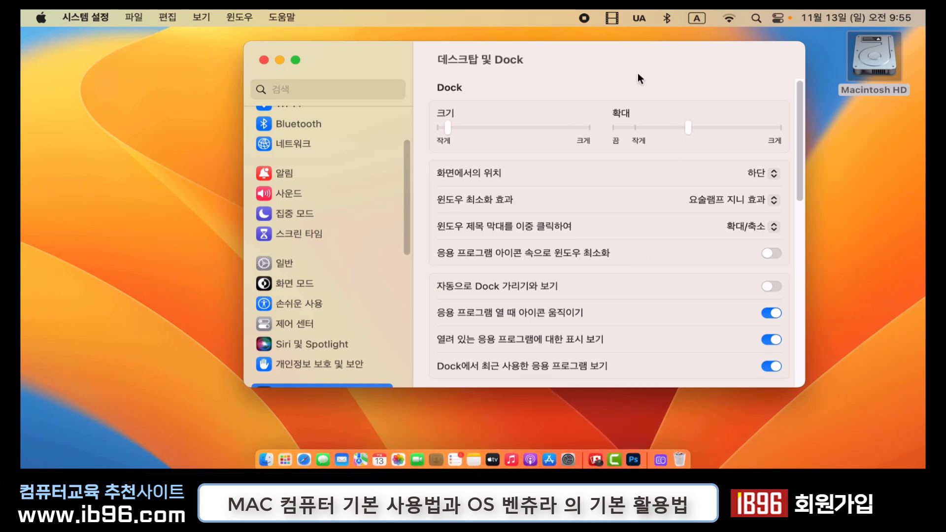
# - Turn off Dock magnification and enlarge the Dock to slightly over a quarter of its size range
pyautogui.click(632, 127)
pyautogui.moveTo(445, 127); pyautogui.dragTo(495, 124)
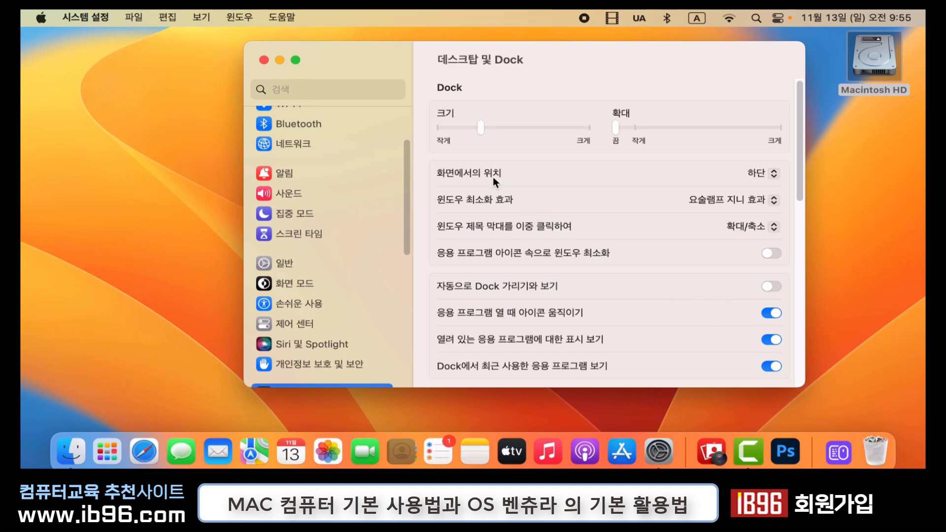
# - Try the Dock on the right side of the screen (오른쪽) and return it to the bottom (하단)
pyautogui.click(757, 174)
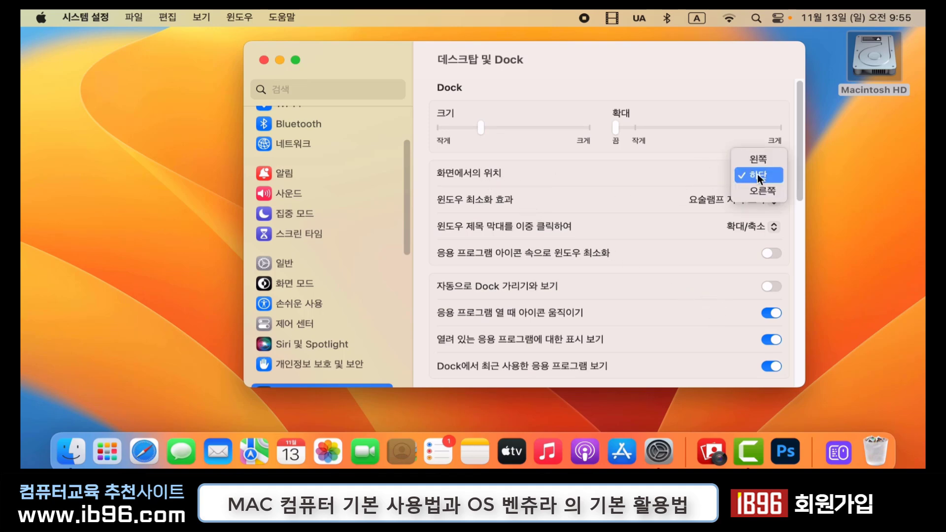
pyautogui.click(764, 191)
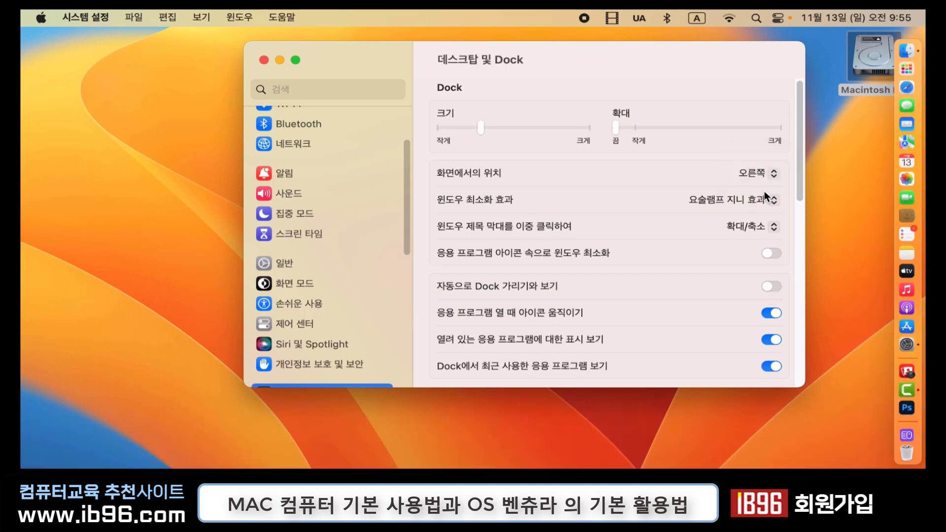
pyautogui.click(766, 170)
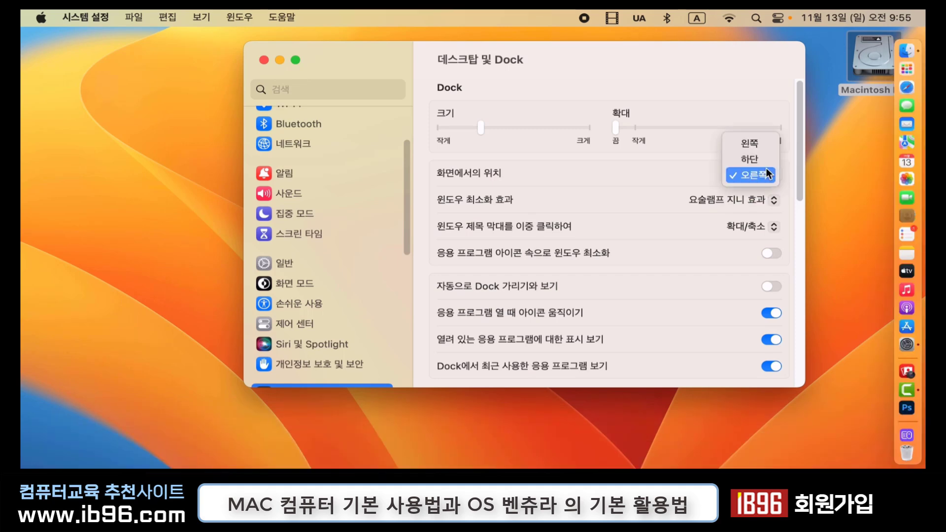
pyautogui.click(743, 158)
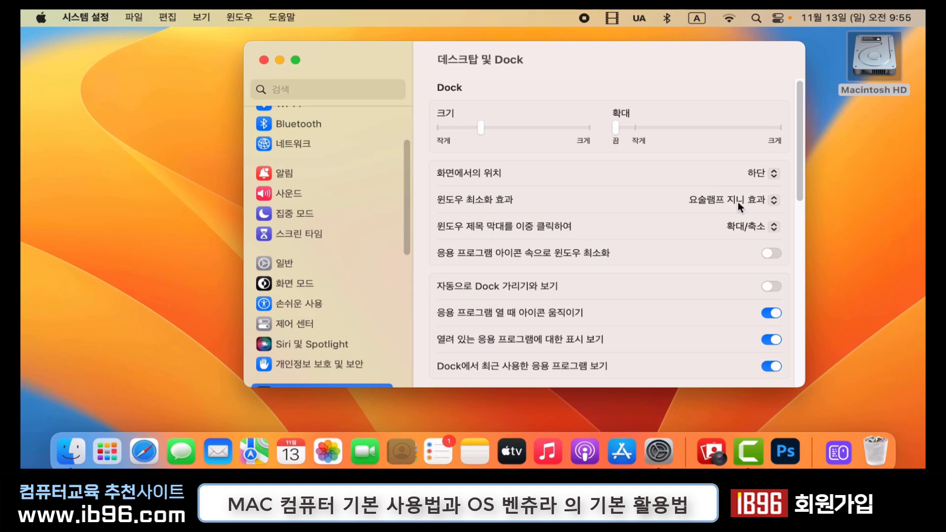
# - Minimize the settings window into the Dock and restore it, and check the window minimize effect (윈도우 최소화 효과) options
pyautogui.click(281, 60)
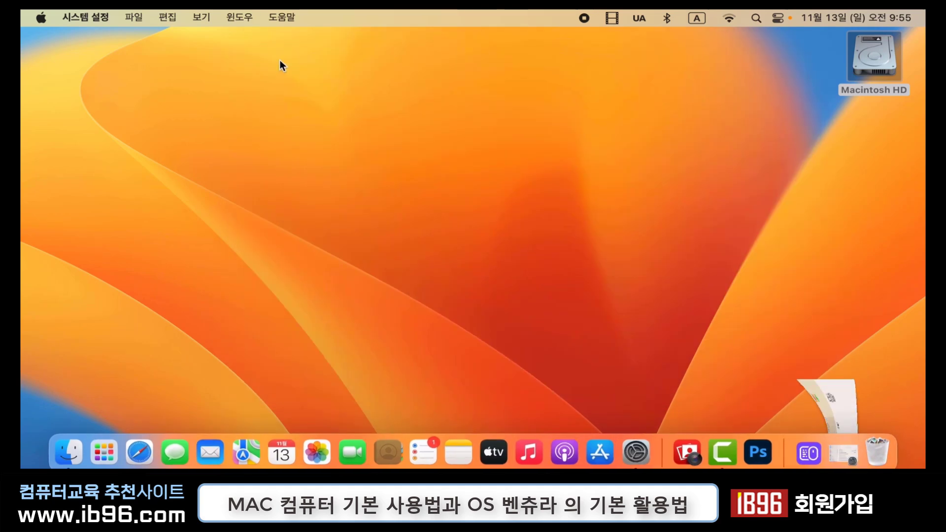
pyautogui.click(839, 450)
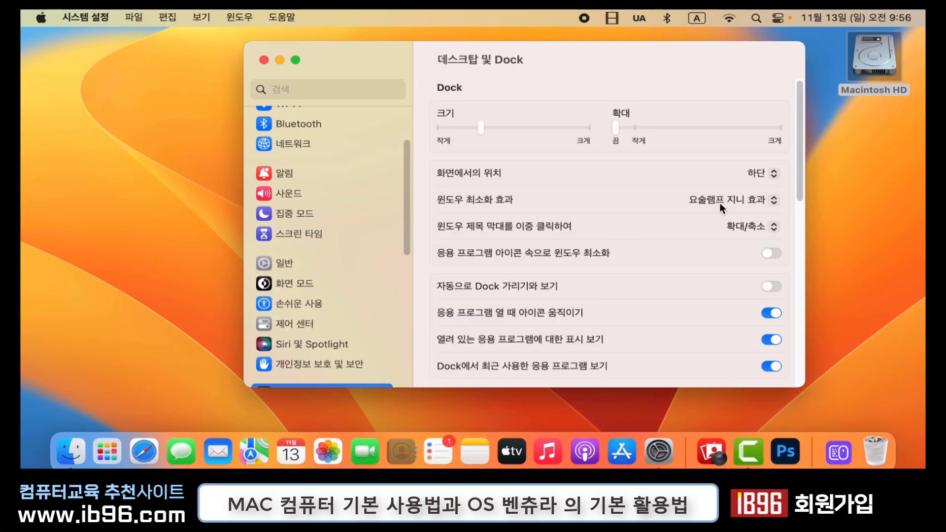
pyautogui.click(762, 202)
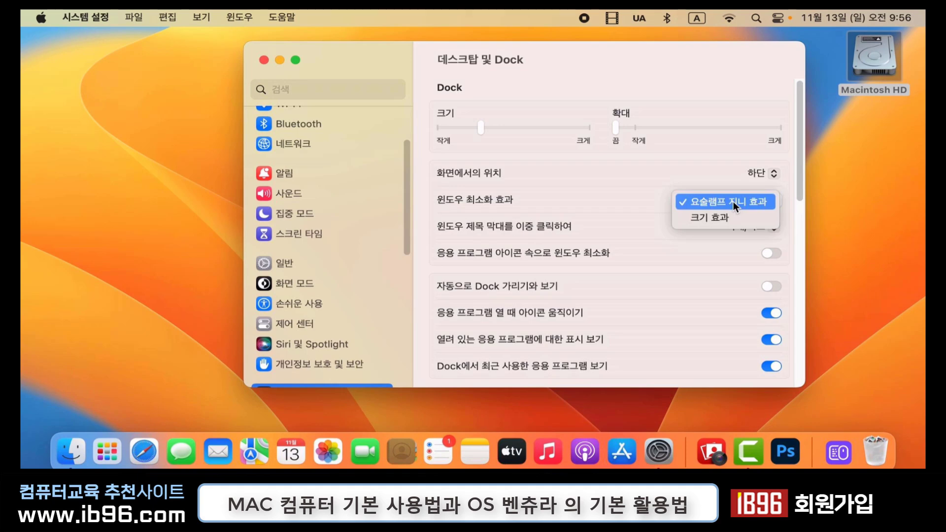
pyautogui.click(801, 189)
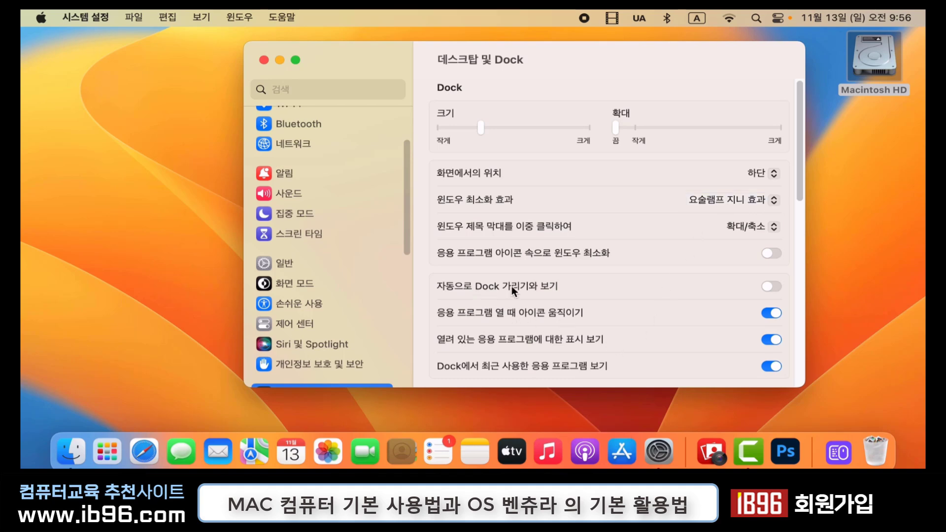
# - Try automatic hiding and showing of the Dock (자동으로 Dock 가리기와 보기) and turn the option back off
pyautogui.click(775, 286)
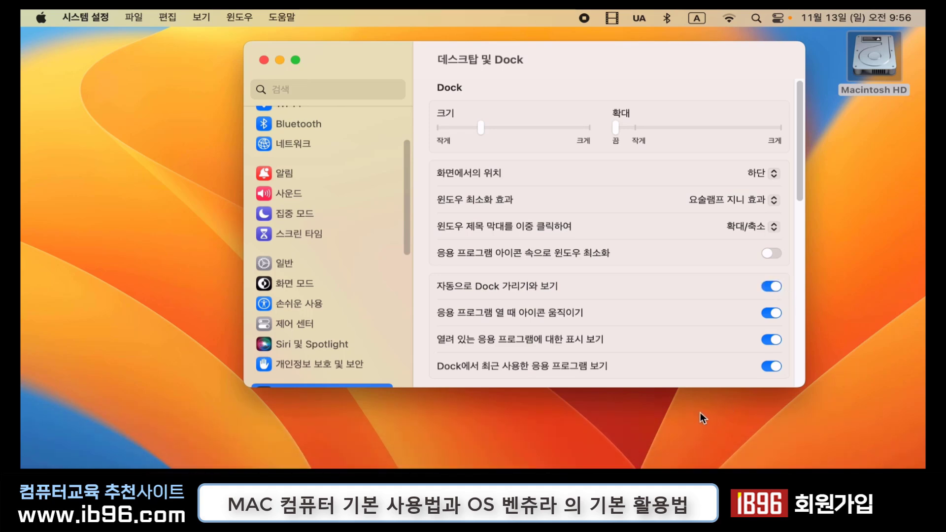
pyautogui.moveTo(622, 460)
pyautogui.click(770, 287)
# - Show the display settings (디스플레이) and switch the resolution choices to a text list, reviewing the available resolutions
pyautogui.scroll(-5, 412, 221)
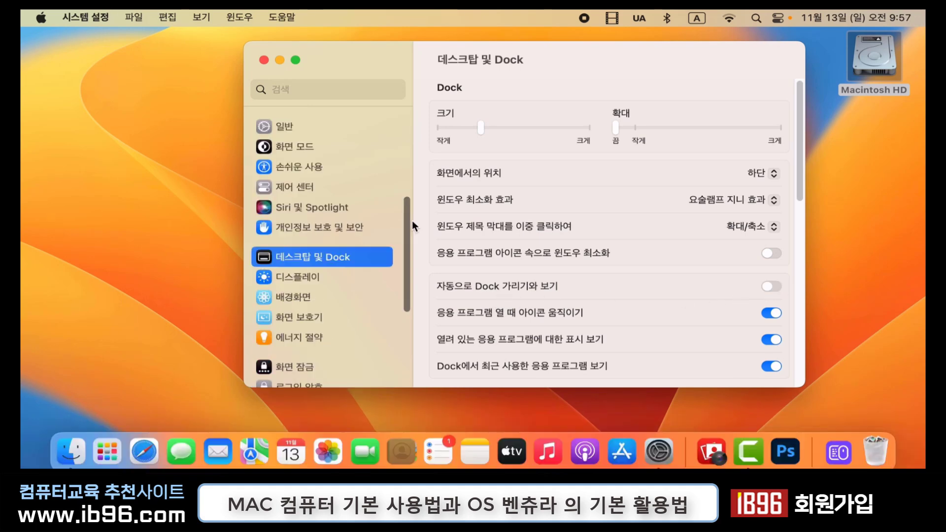
pyautogui.click(314, 278)
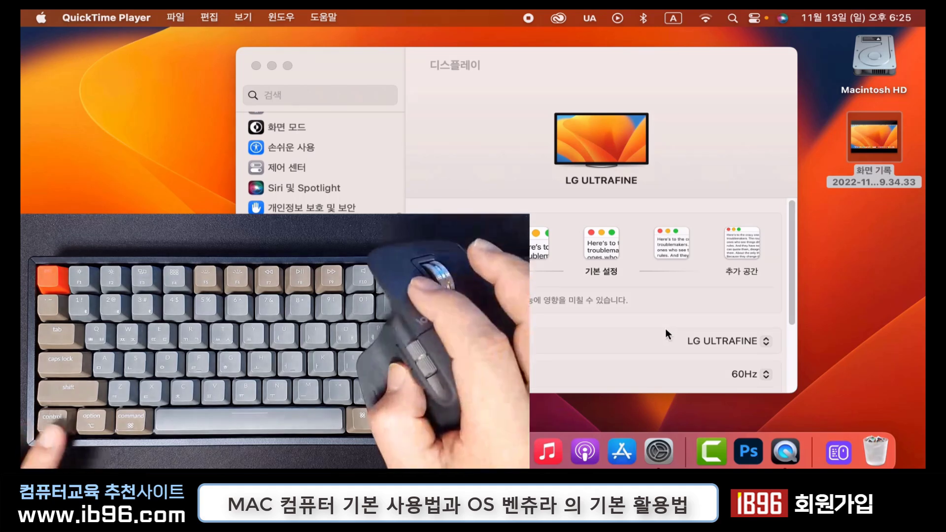
pyautogui.keyDown('alt'); pyautogui.click(607, 273); pyautogui.keyUp('alt')
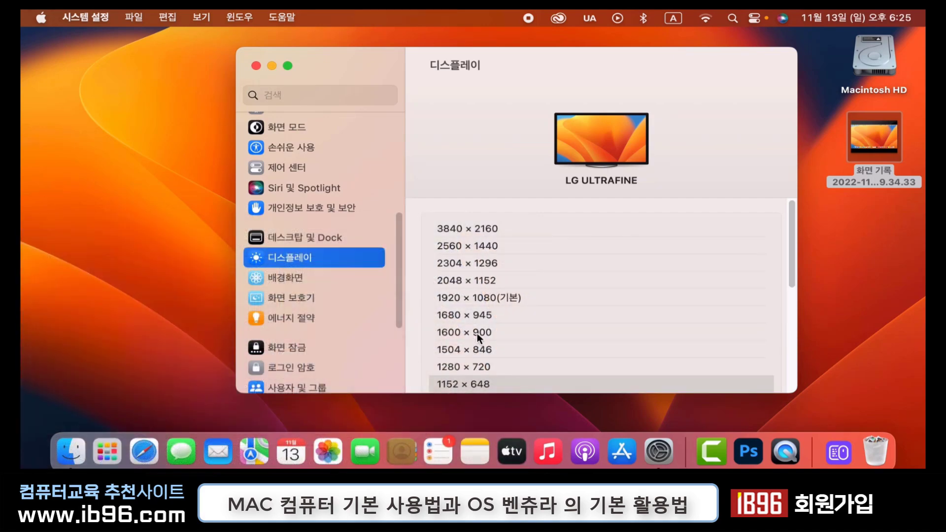
pyautogui.scroll(-1, 478, 331)
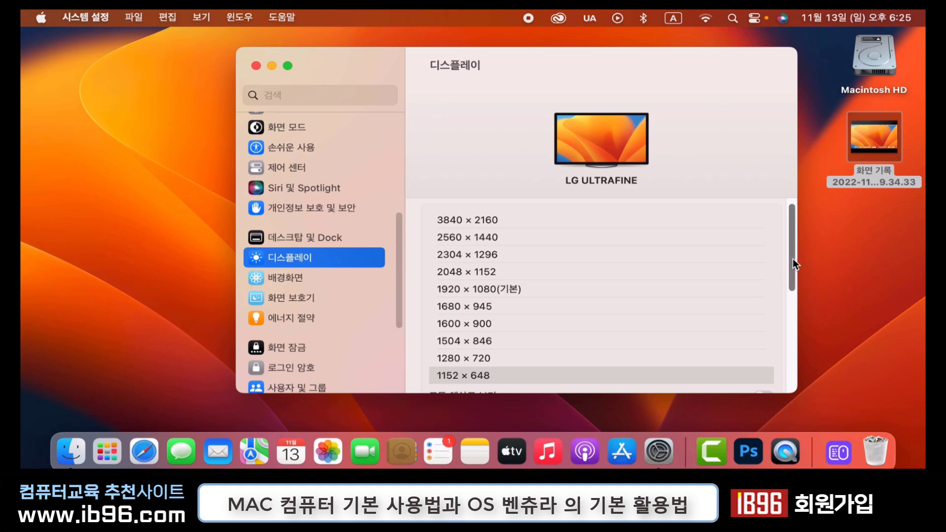
pyautogui.scroll(-3, 789, 268)
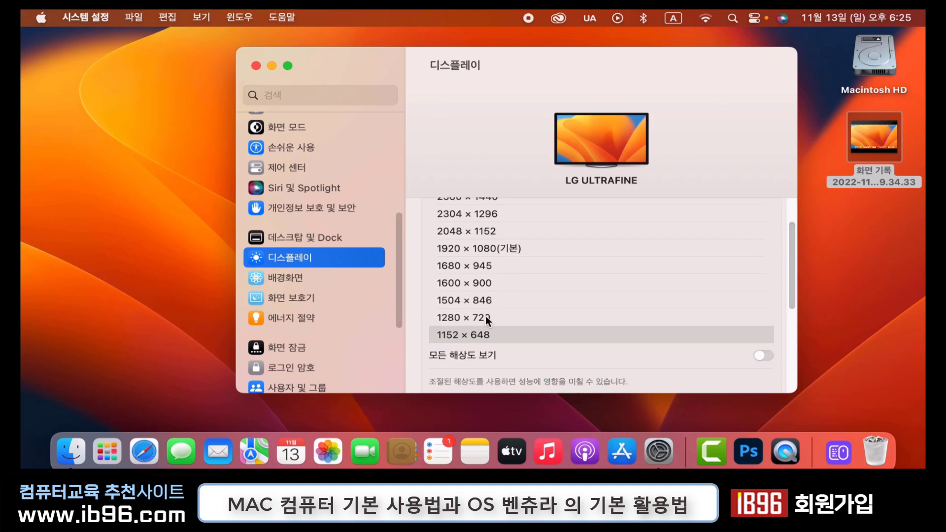
# - Show the Siri & Spotlight settings, have Siri create the note "지금은 맥 사용 방법을 알아 보고 있습니다", and dismiss Siri
pyautogui.scroll(3, 399, 223)
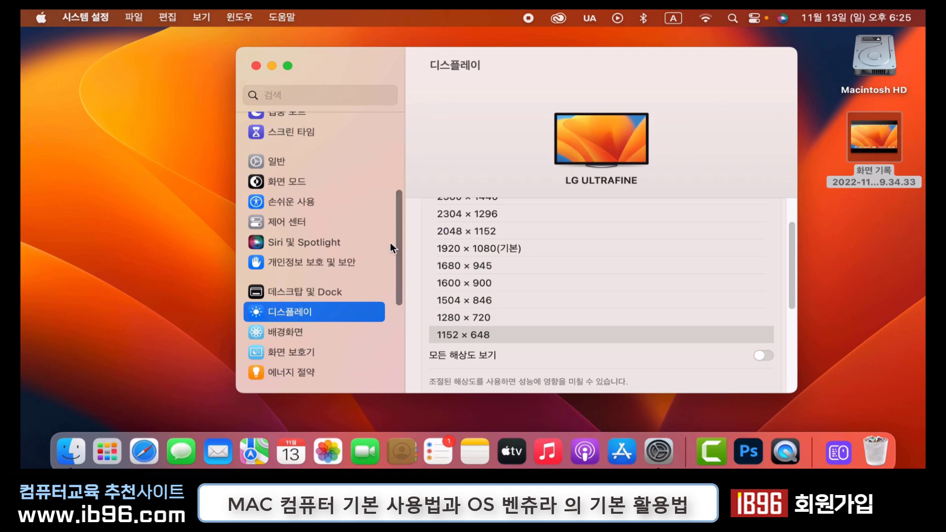
pyautogui.click(326, 245)
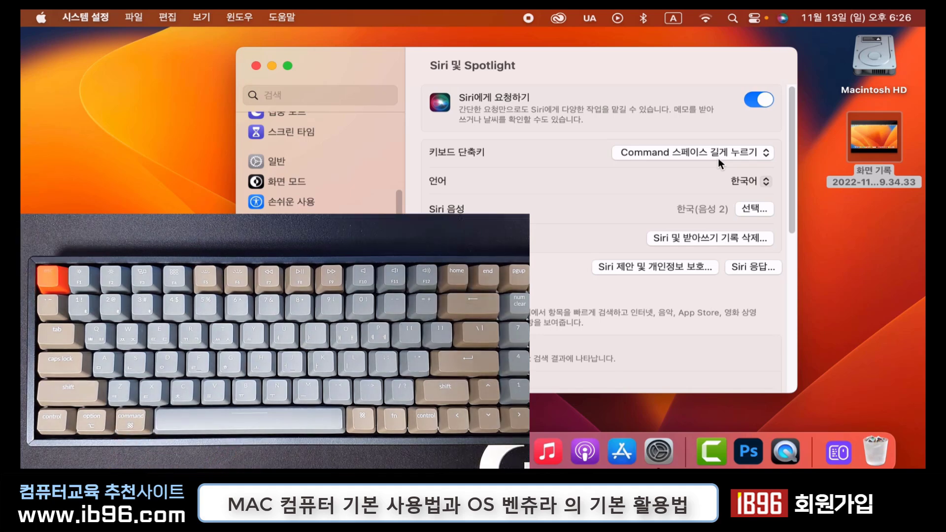
pyautogui.press('super+space')
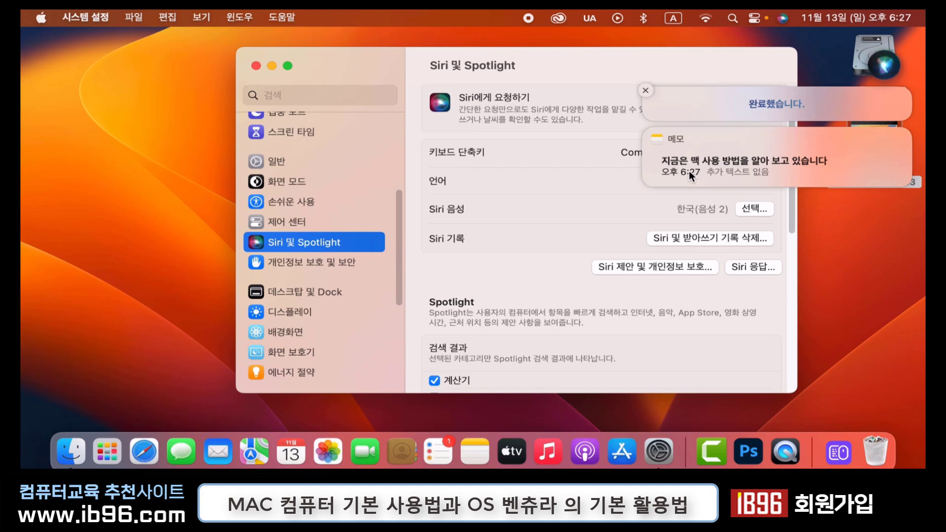
pyautogui.click(647, 91)
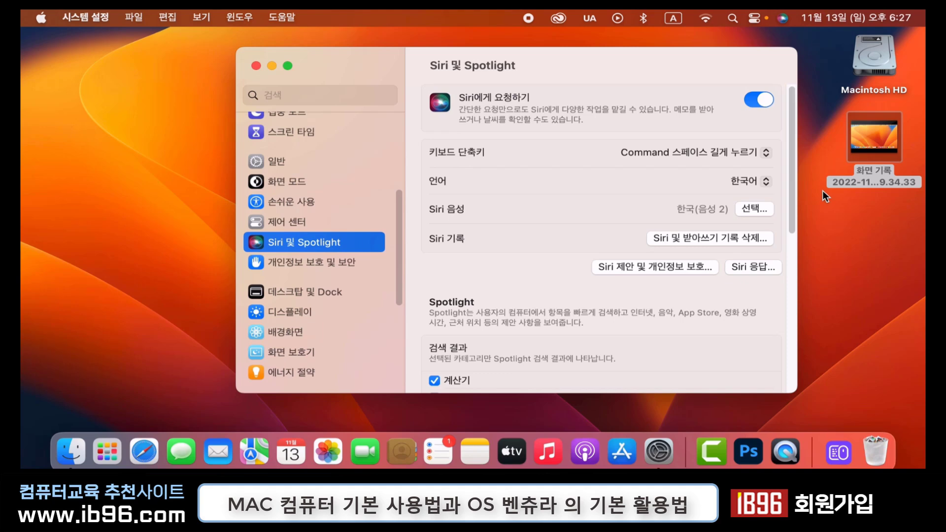
# - Have Siri launch Photoshop and dismiss its cloud documents notice
pyautogui.press('super+space')
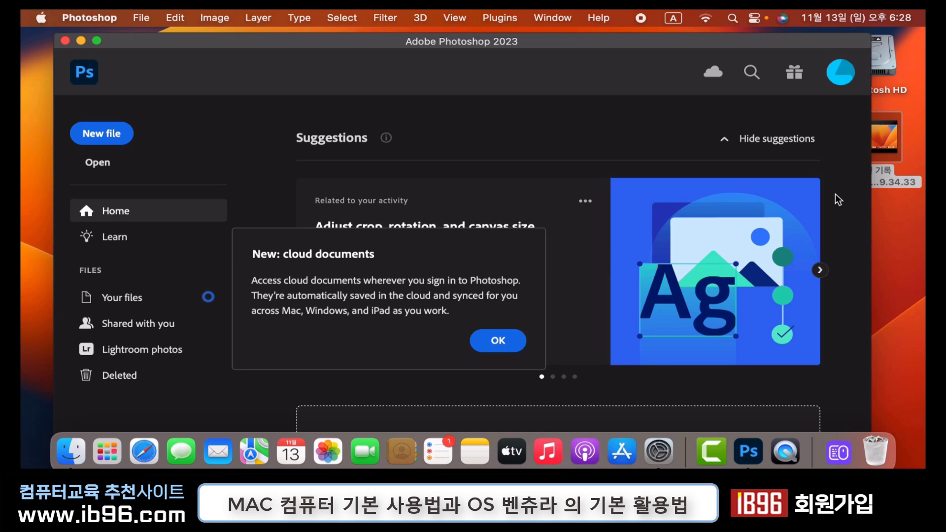
pyautogui.click(500, 340)
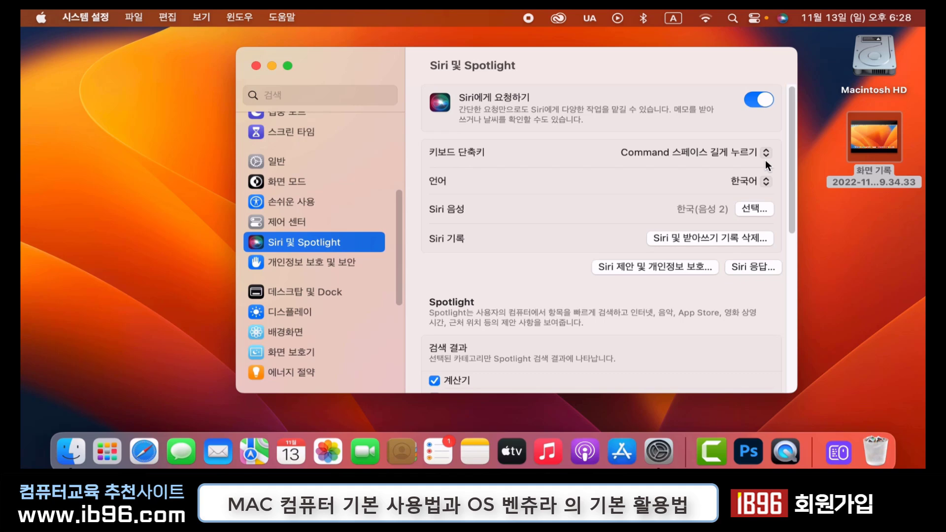
# - In the Control Center settings (제어 센터), turn on showing the hearing module (듣기 지원) in the menu bar
pyautogui.scroll(-1, 421, 256)
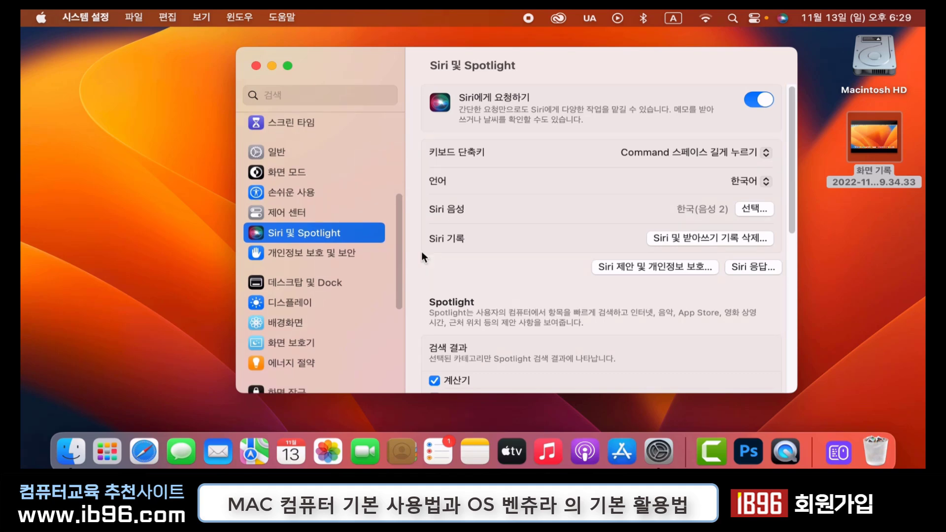
pyautogui.click(292, 210)
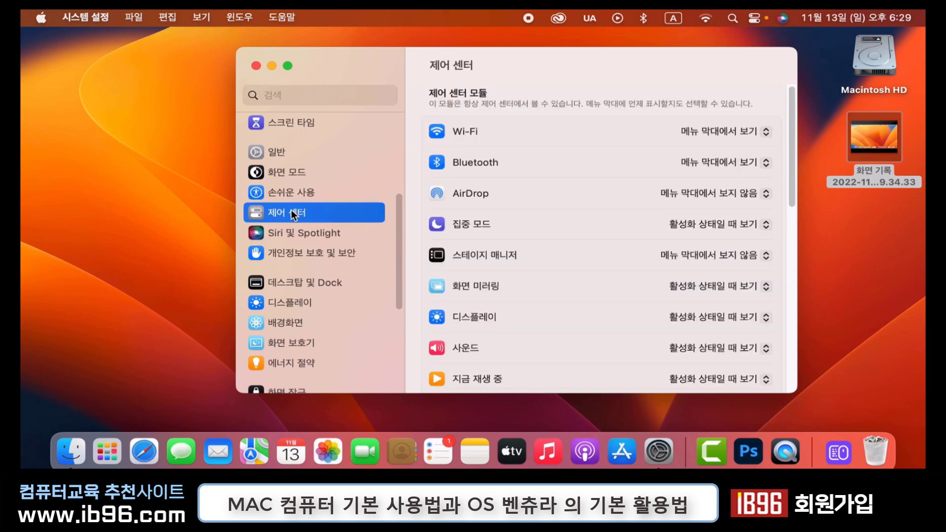
pyautogui.scroll(-5, 490, 228)
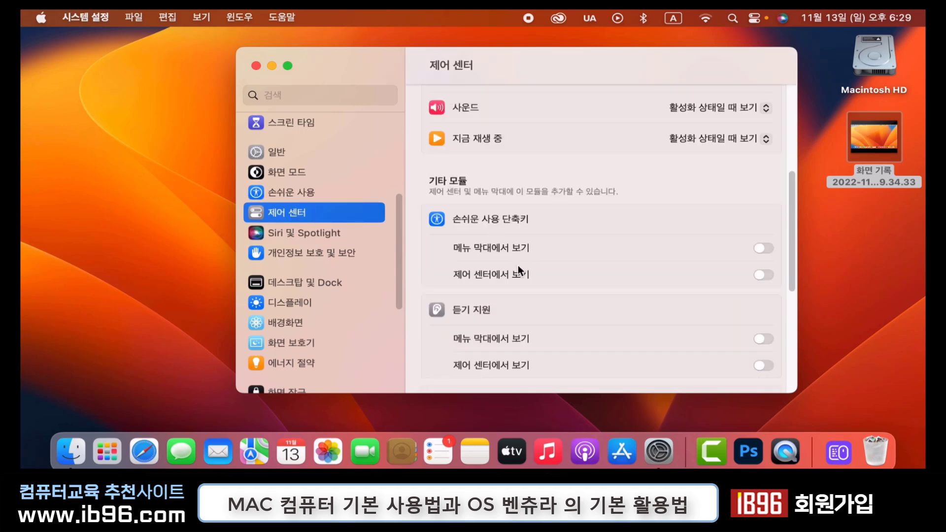
pyautogui.scroll(-1, 533, 301)
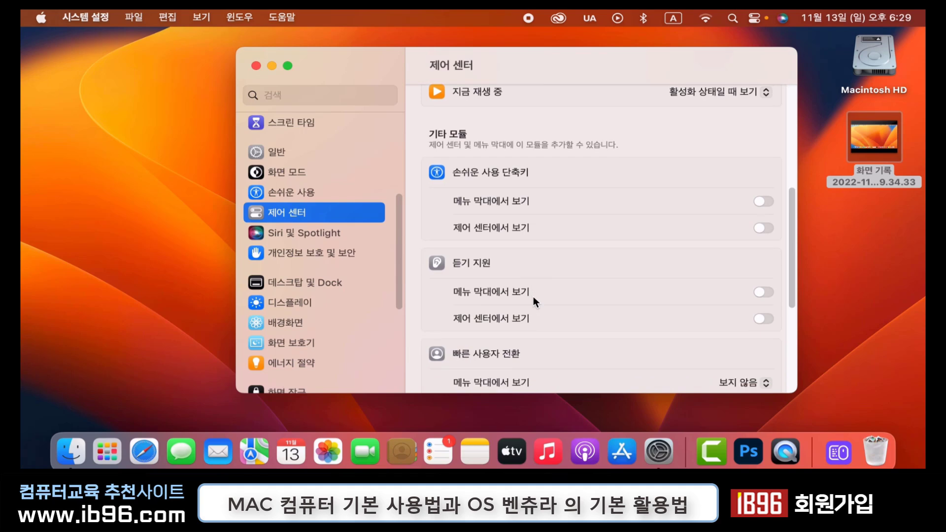
pyautogui.click(764, 292)
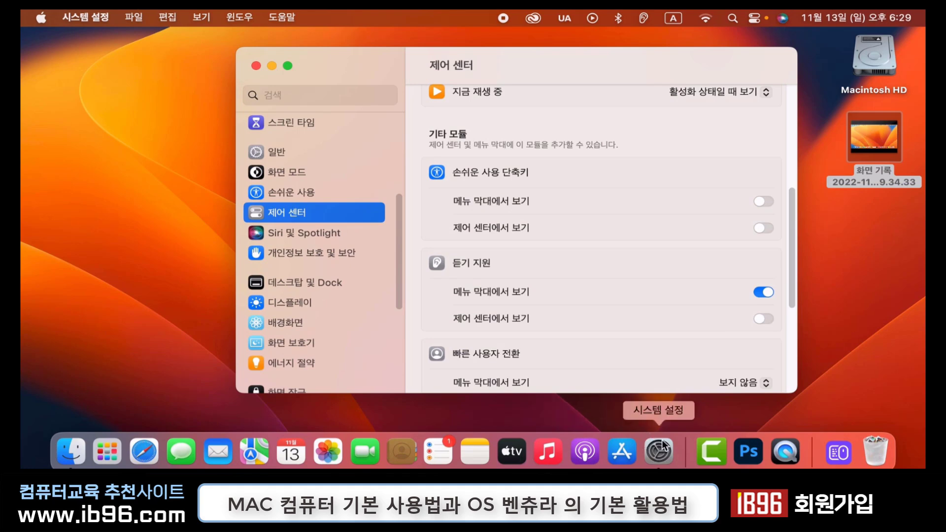
# - Open the Notes app and have the note "지금은 맥 사용 방법을 알아 보고 있습니다" read aloud with the speech command (말하기 시작)
pyautogui.click(474, 450)
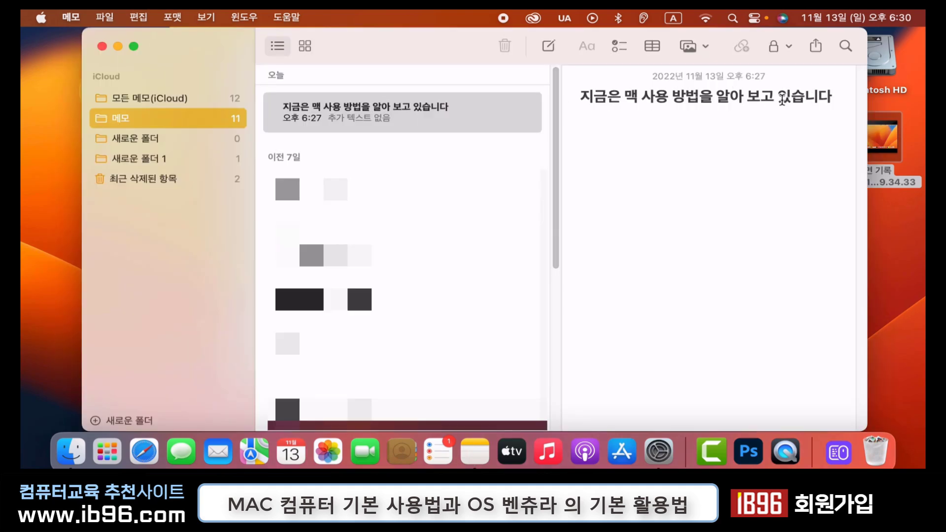
pyautogui.click(643, 16)
pyautogui.click(643, 15)
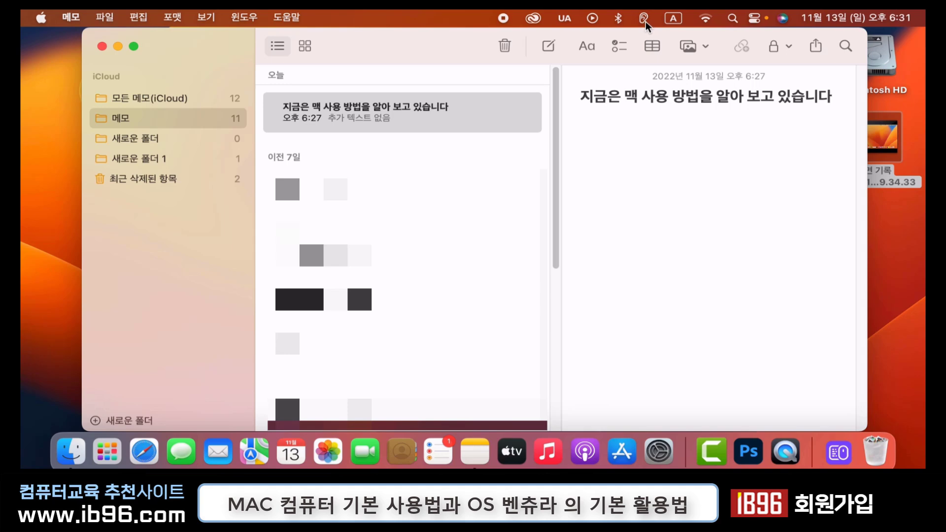
pyautogui.click(139, 18)
pyautogui.moveTo(219, 335)
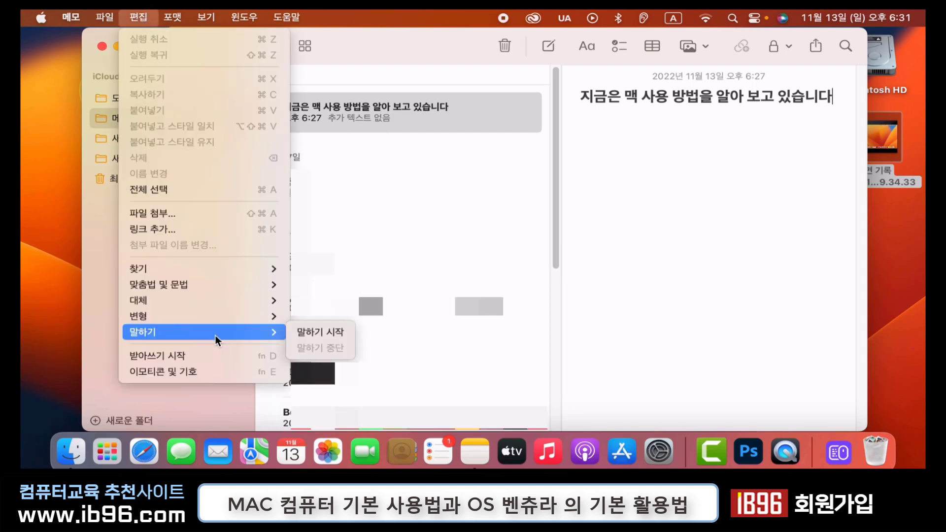
pyautogui.click(318, 333)
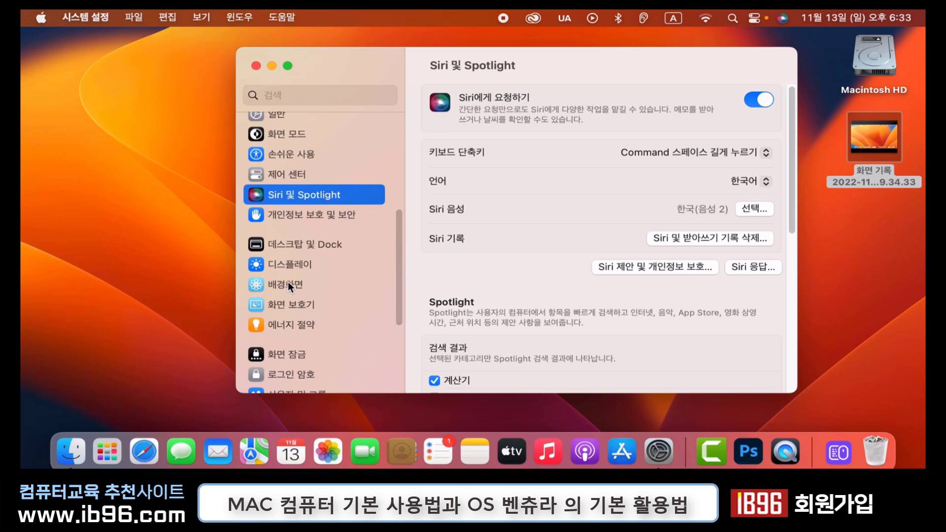
# - Examine the wallpaper settings (배경화면) with their desktop pictures, colors and photo album sources, and quit System Settings
pyautogui.click(287, 287)
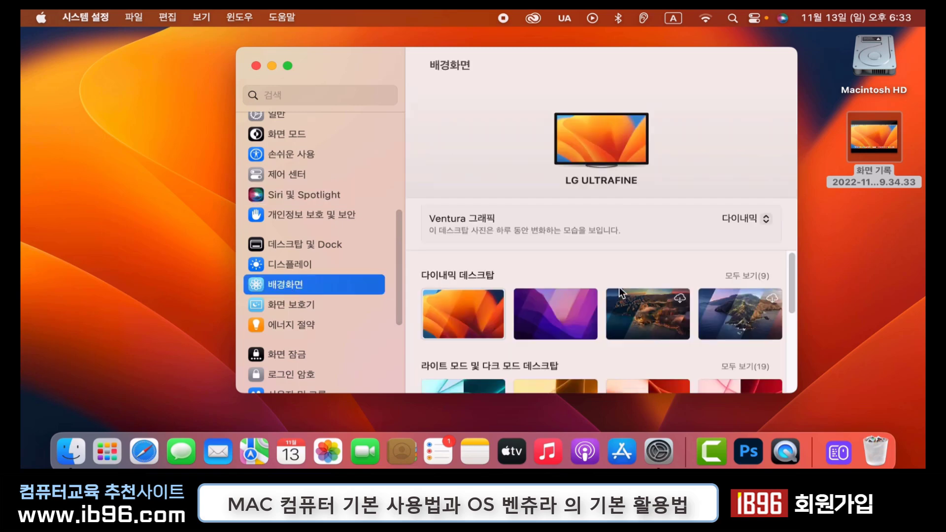
pyautogui.scroll(-2, 619, 290)
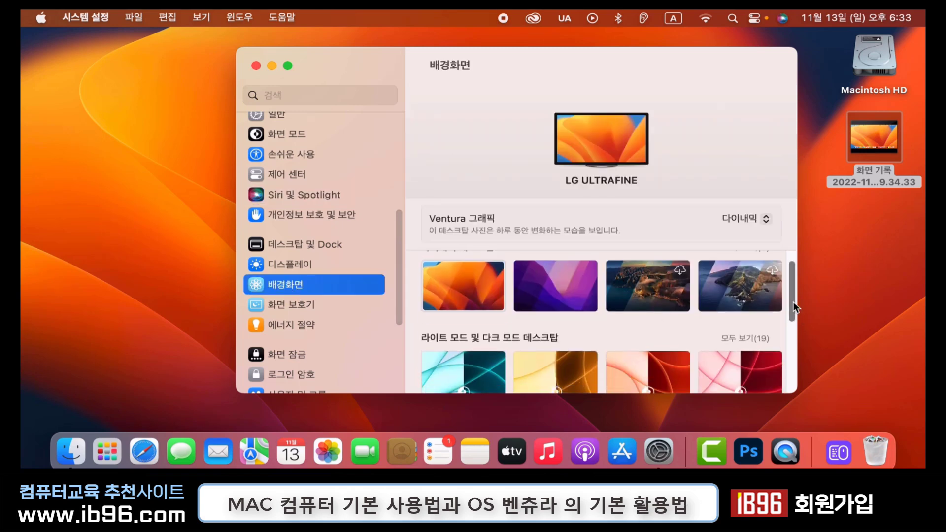
pyautogui.scroll(-5, 793, 301)
pyautogui.scroll(3, 796, 318)
pyautogui.scroll(3, 795, 308)
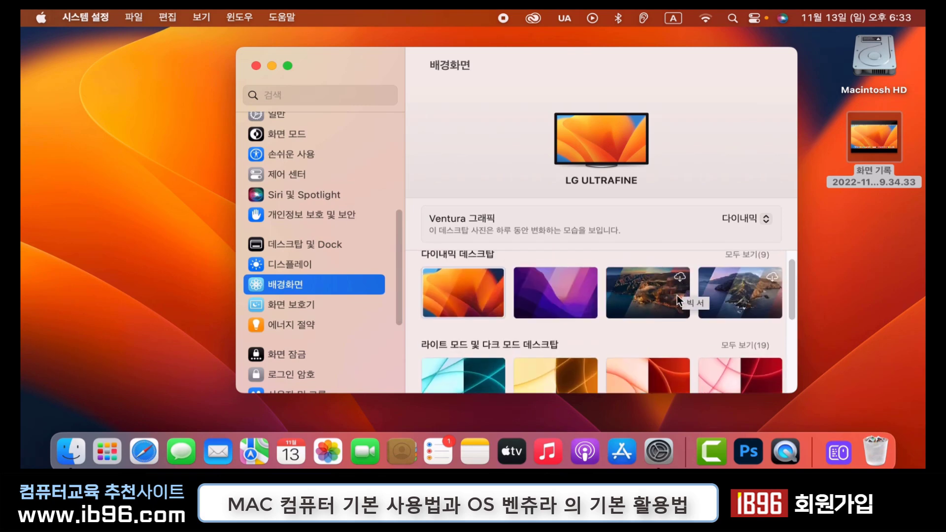
pyautogui.moveTo(792, 275); pyautogui.dragTo(803, 349)
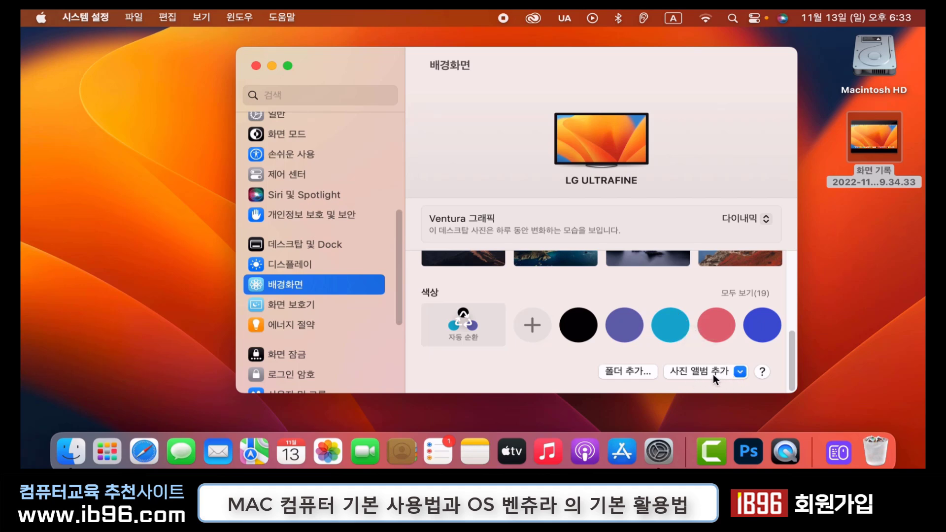
pyautogui.click(741, 372)
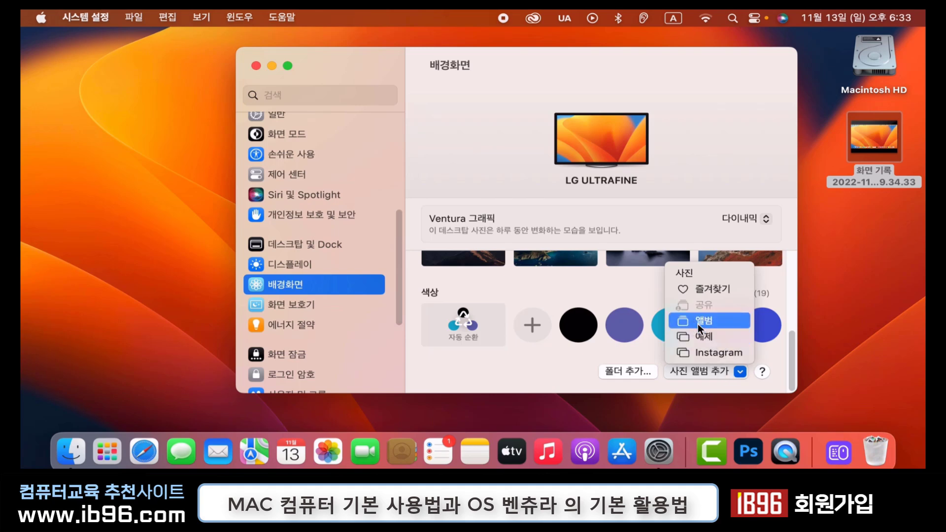
pyautogui.click(740, 171)
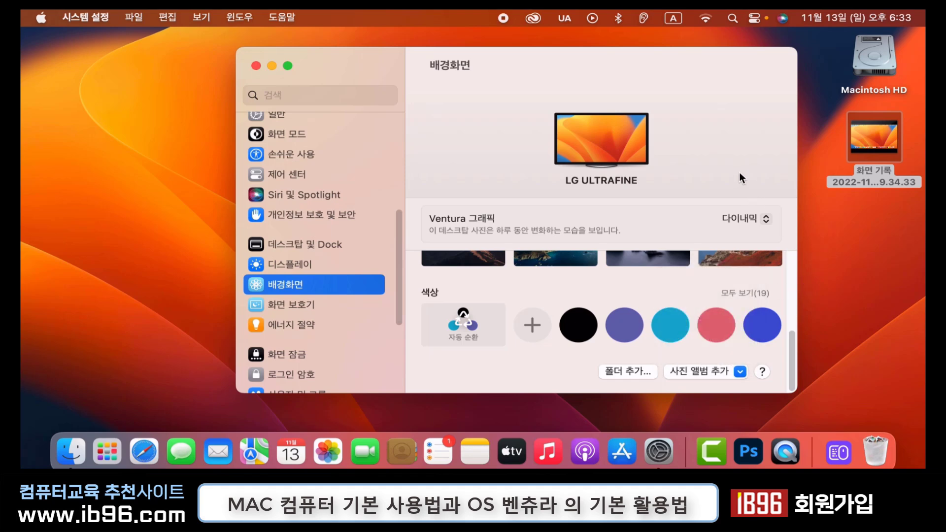
pyautogui.press('super+q')
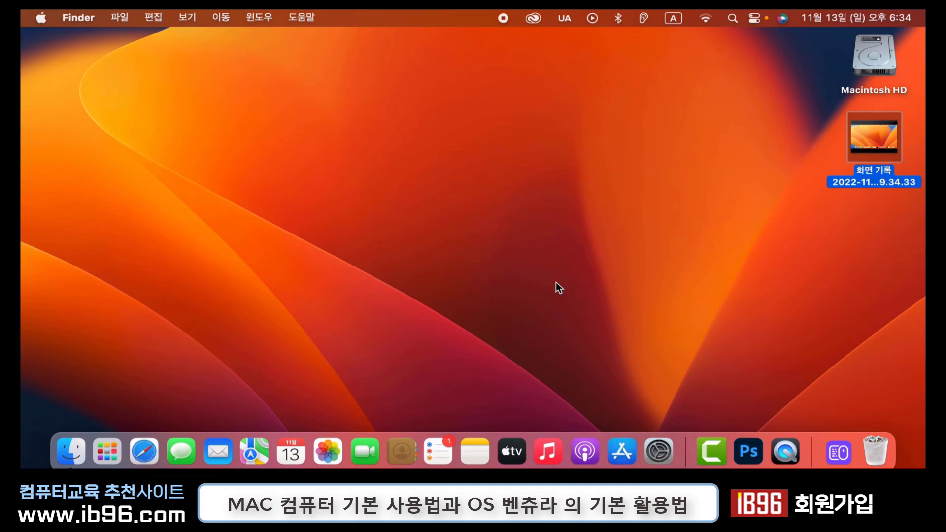
# - Open Safari and show its sidebar with bookmarks, the reading list and iCloud tabs
pyautogui.click(145, 452)
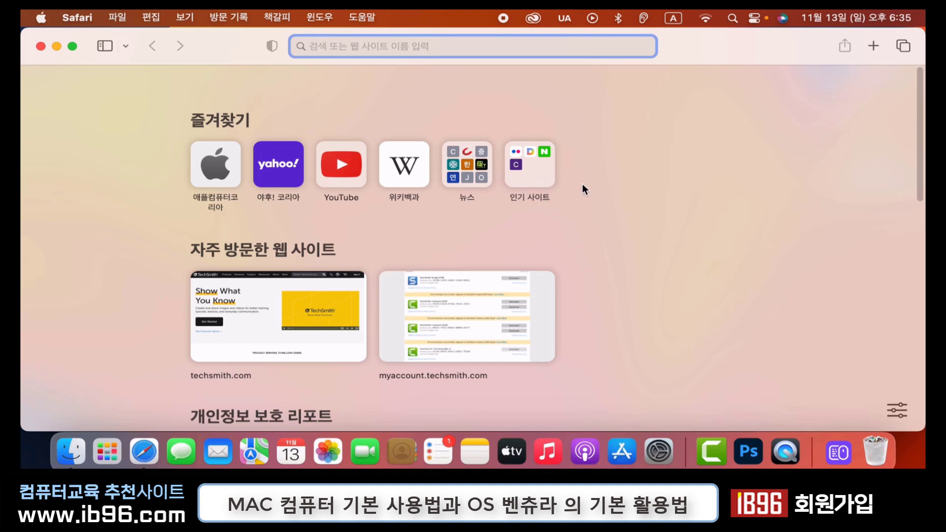
pyautogui.click(107, 46)
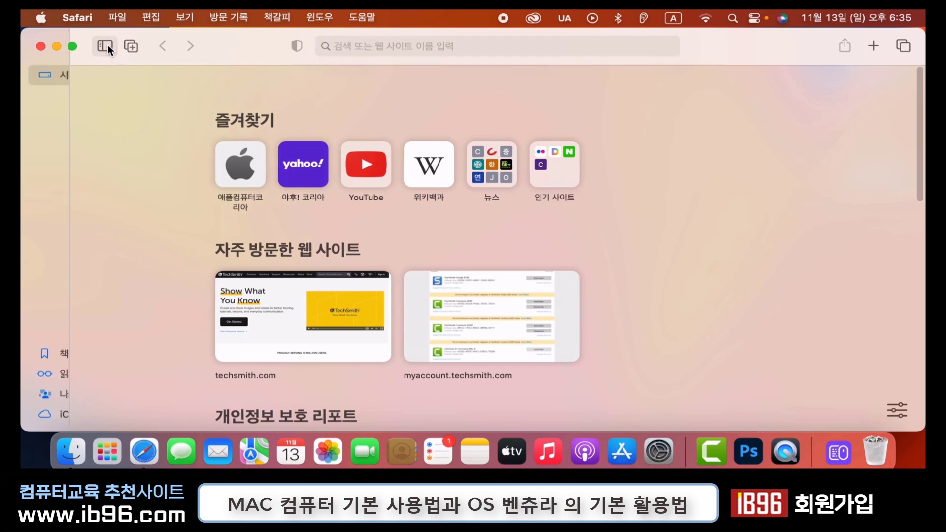
pyautogui.click(105, 46)
pyautogui.click(105, 46)
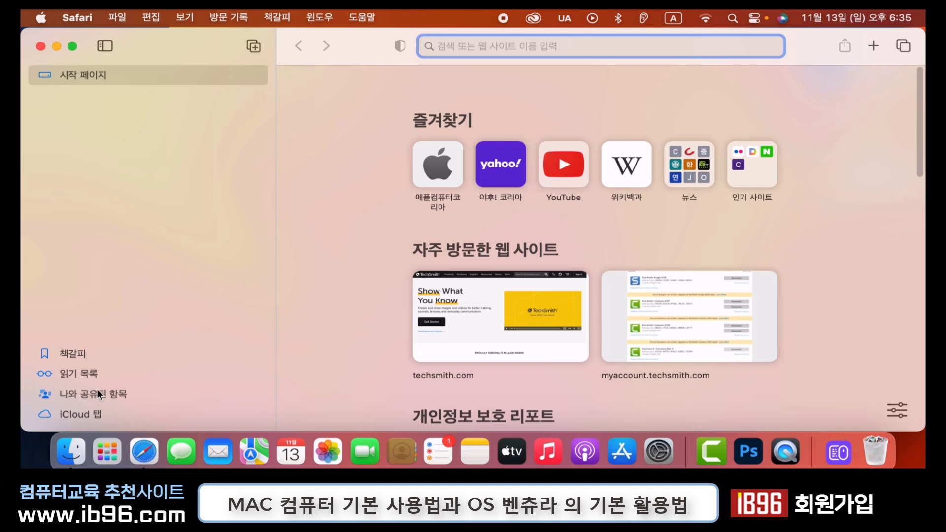
# - View the iCloud tabs (iCloud 탭) in Safari's sidebar, return to the start page with its favorites and quit Safari
pyautogui.click(78, 415)
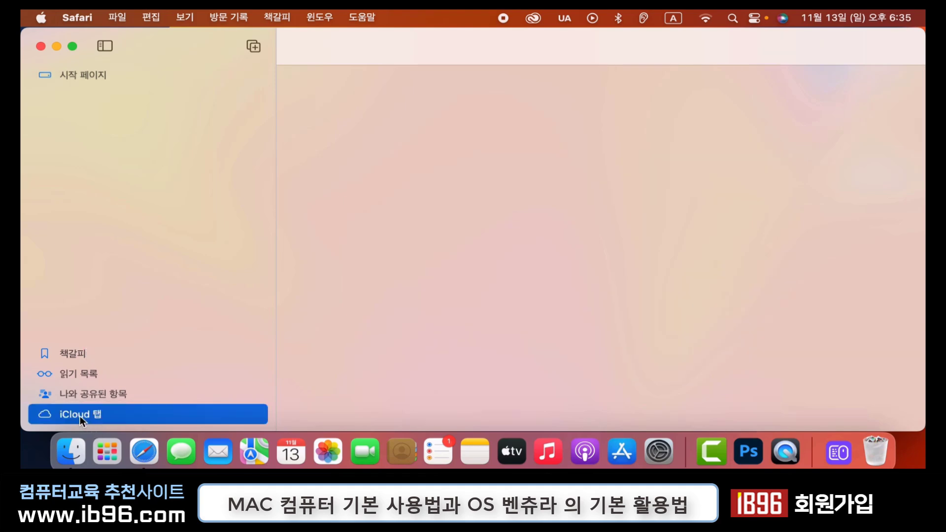
pyautogui.press('super+t')
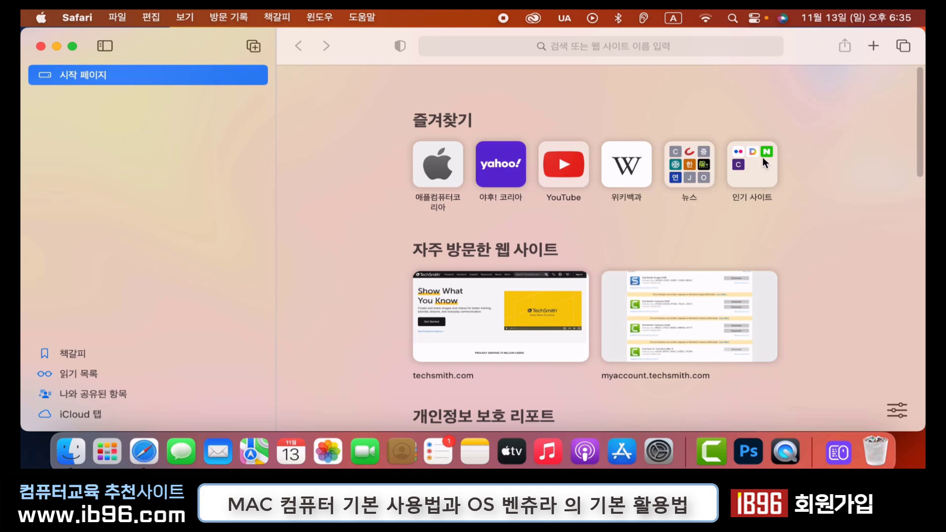
pyautogui.click(521, 41)
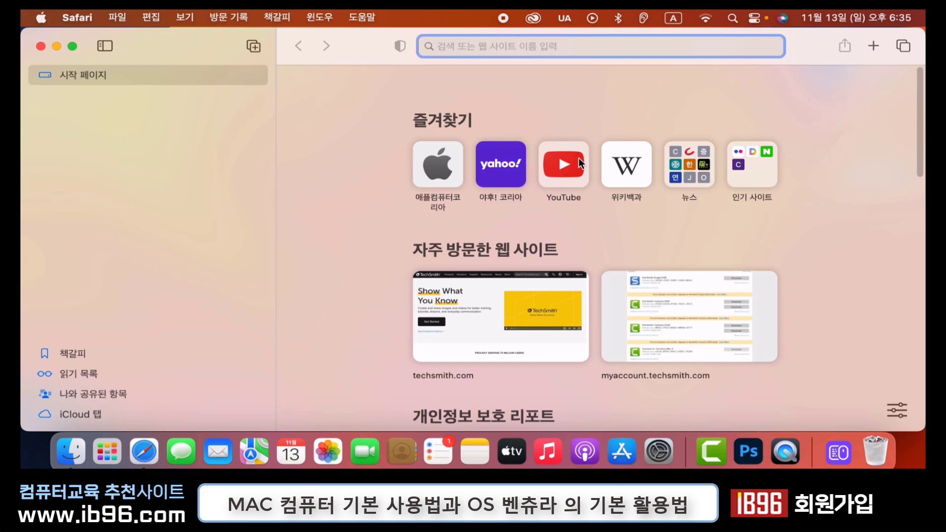
pyautogui.press('super+q')
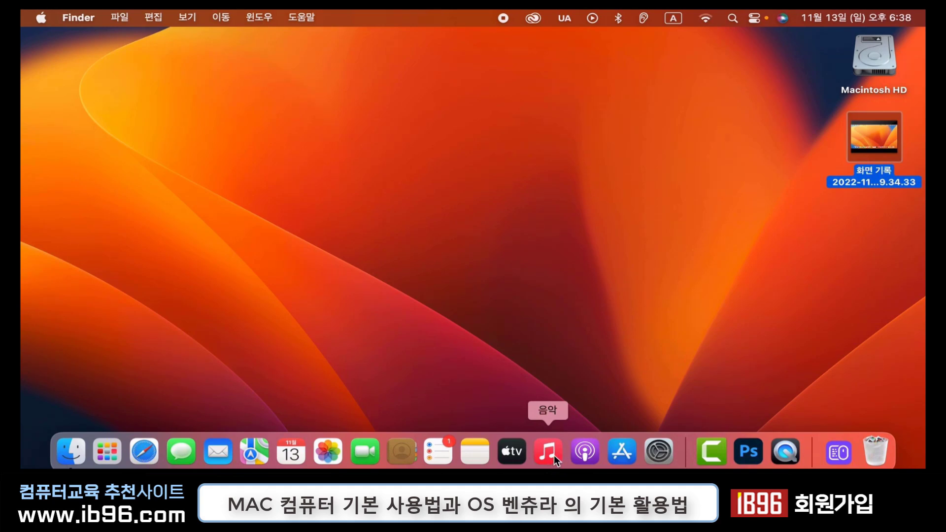
# - Open the App Store, look through the apps featured on the Discover page (새로운 발견) and quit the App Store
pyautogui.click(624, 452)
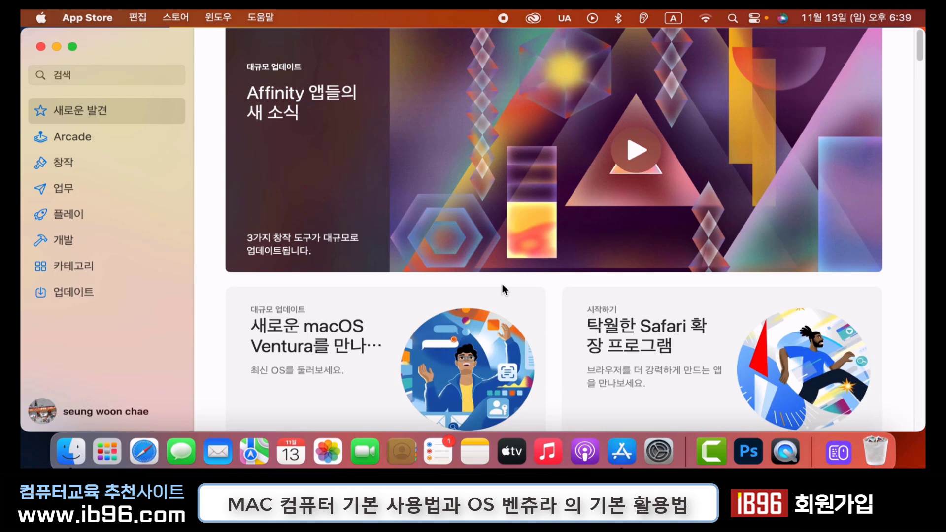
pyautogui.moveTo(477, 314)
pyautogui.scroll(-10, 650, 323)
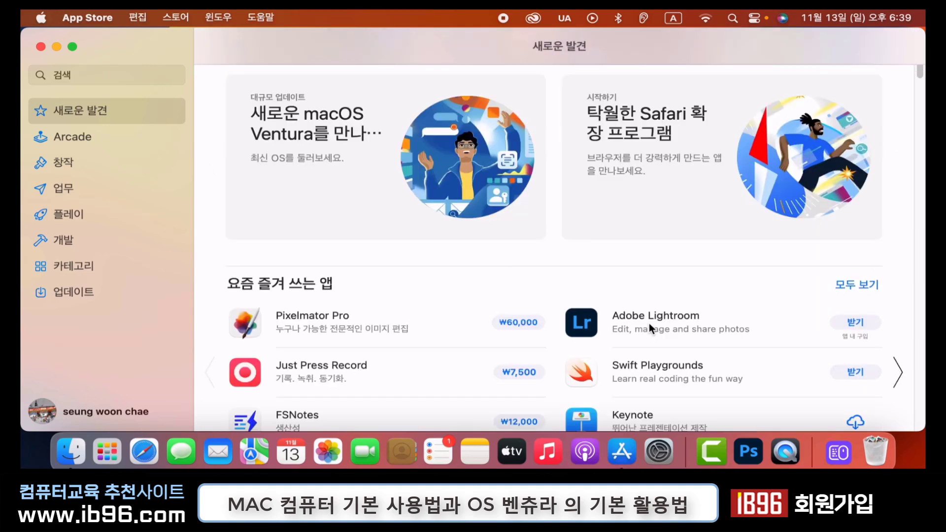
pyautogui.scroll(3, 658, 305)
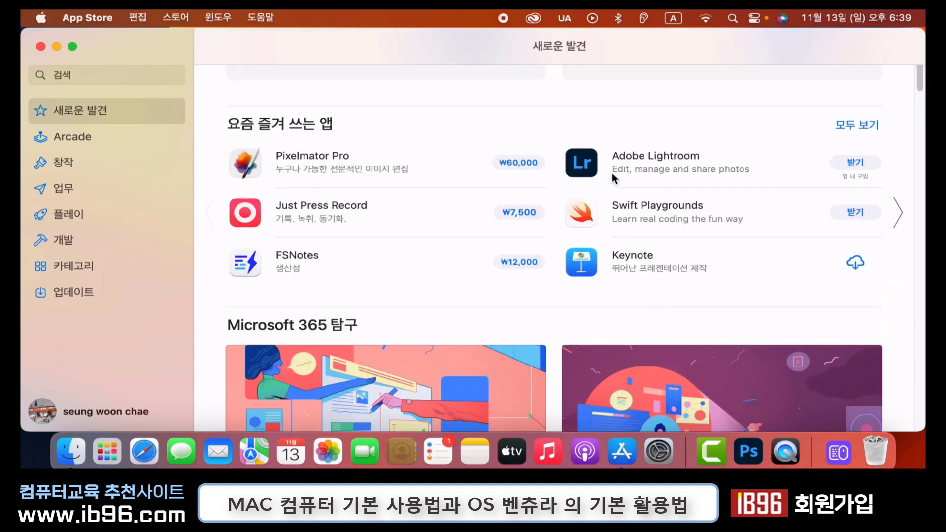
pyautogui.scroll(-8, 660, 301)
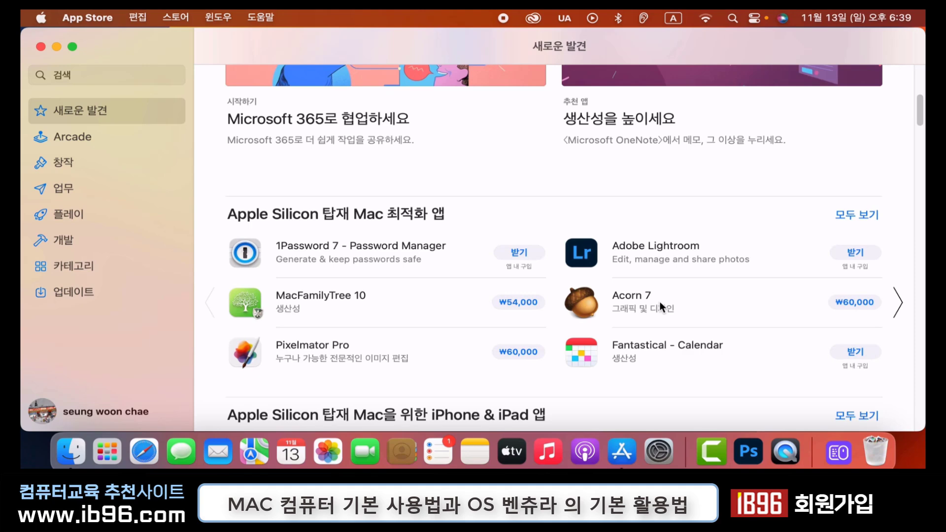
pyautogui.scroll(-1, 661, 302)
pyautogui.scroll(-5, 660, 302)
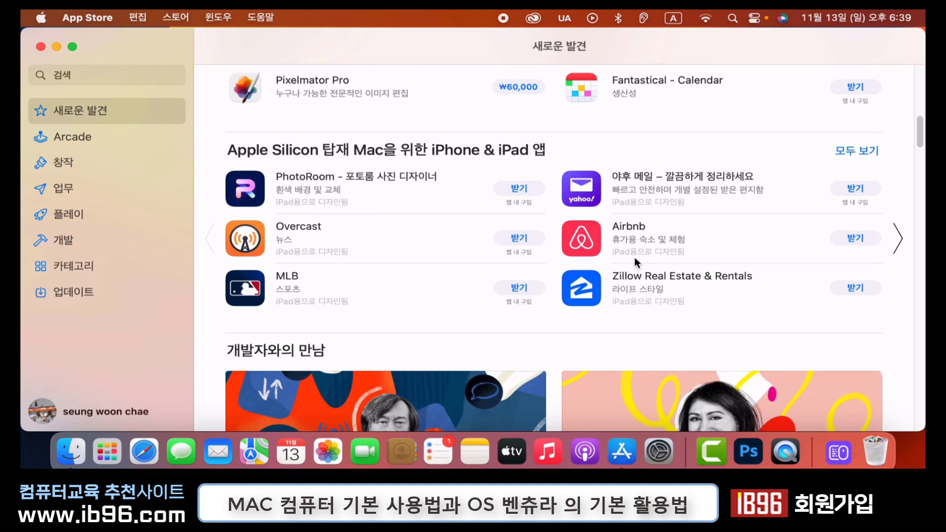
pyautogui.press('super+q')
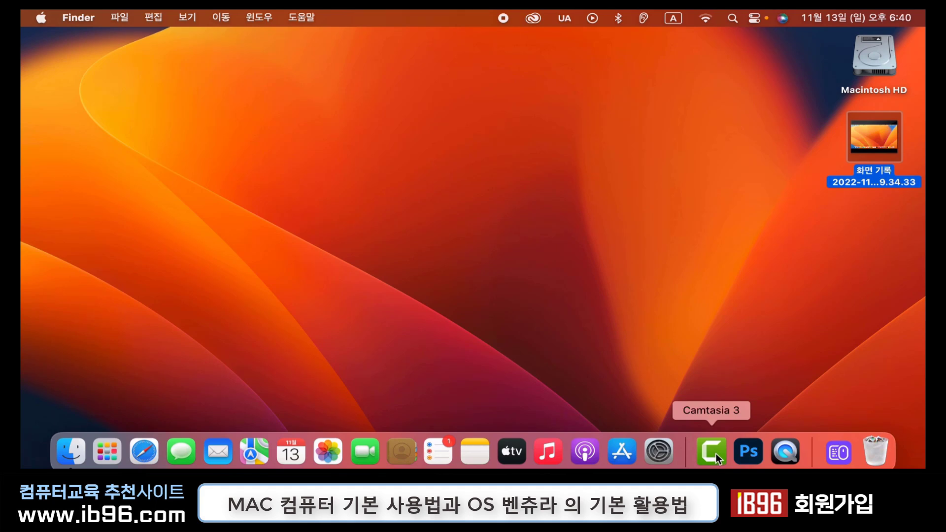
# - Remove Camtasia 3 from the Dock (Dock에서 제거)
pyautogui.click(743, 417)
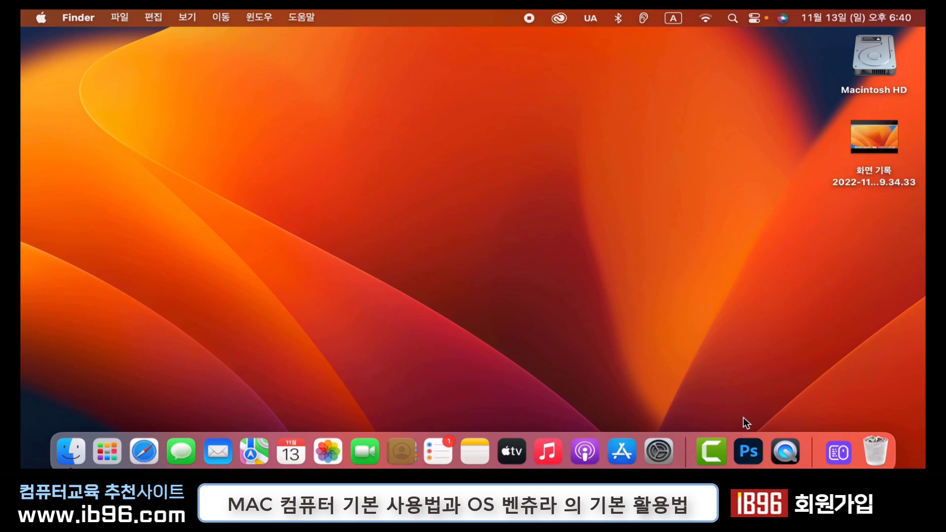
pyautogui.rightClick(711, 452)
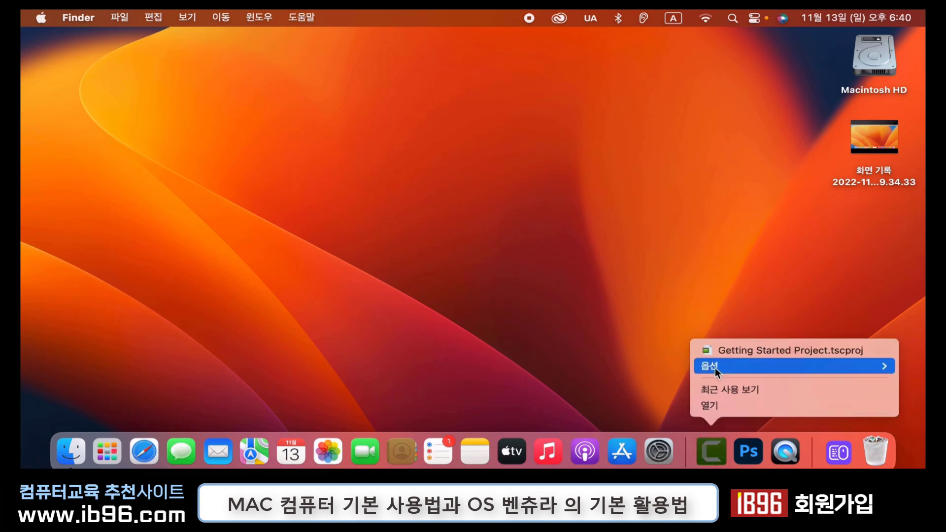
pyautogui.moveTo(716, 367)
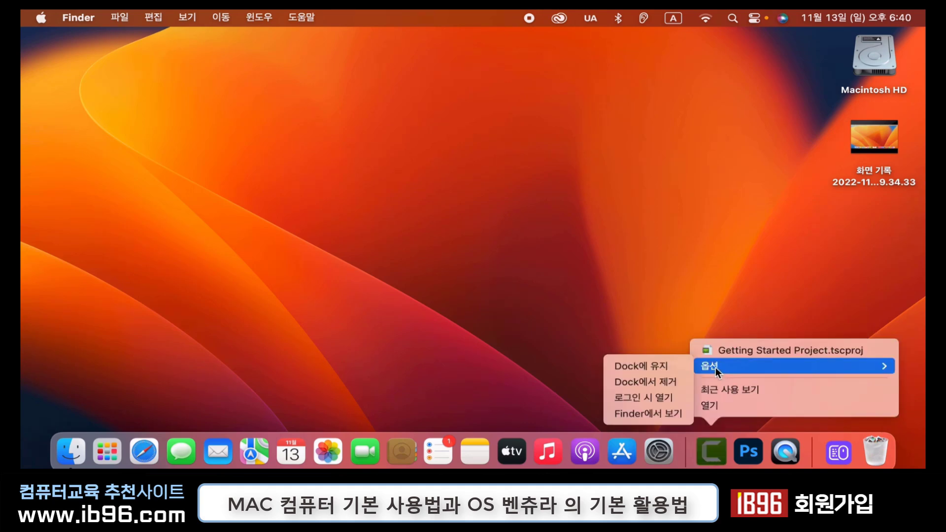
pyautogui.click(674, 380)
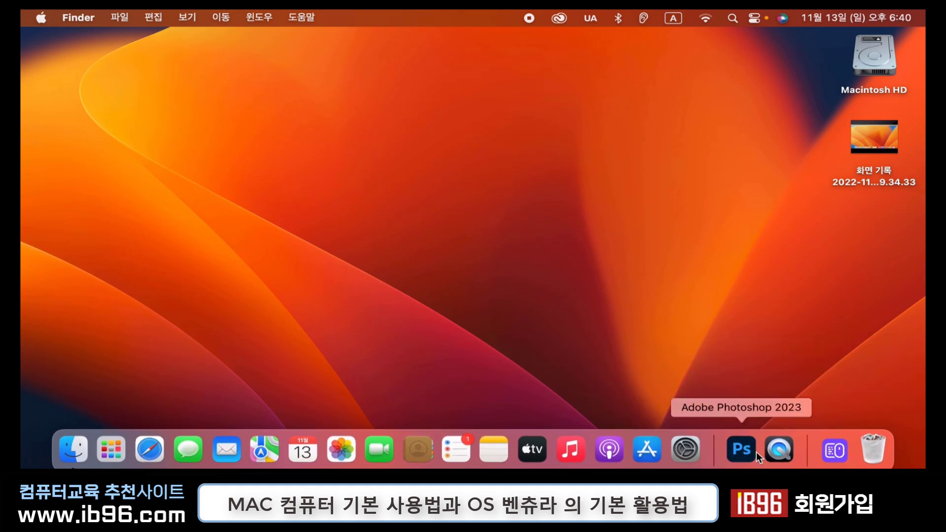
# - Open Launchpad, look through the installed apps and return to the desktop
pyautogui.click(109, 446)
pyautogui.moveTo(376, 310); pyautogui.dragTo(784, 260)
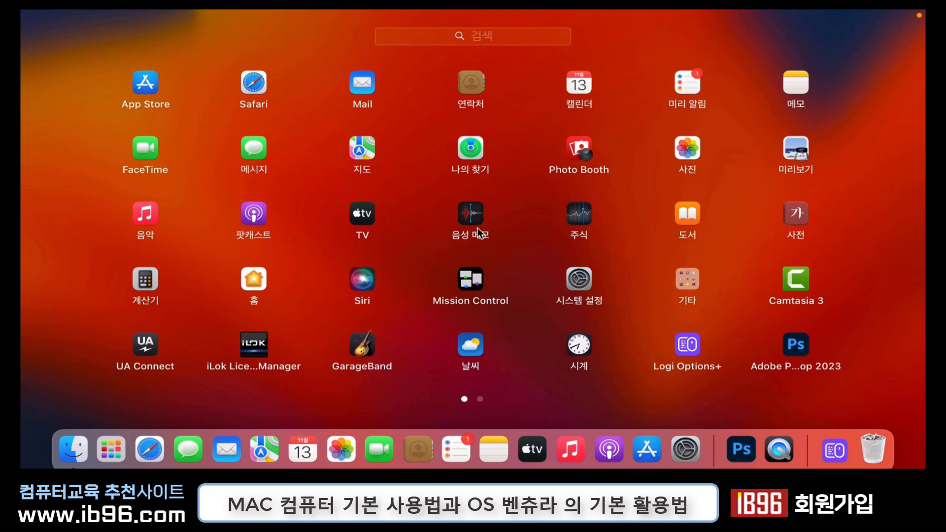
pyautogui.click(796, 149)
pyautogui.click(495, 346)
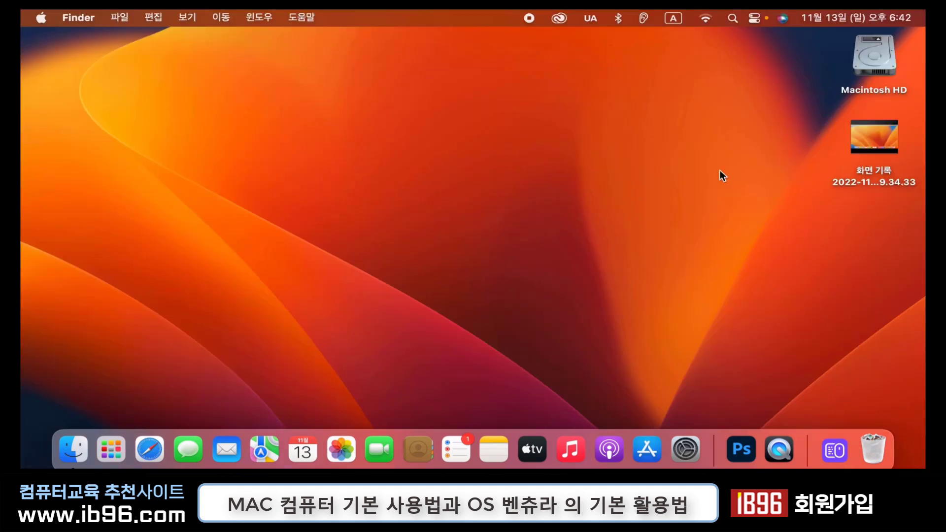